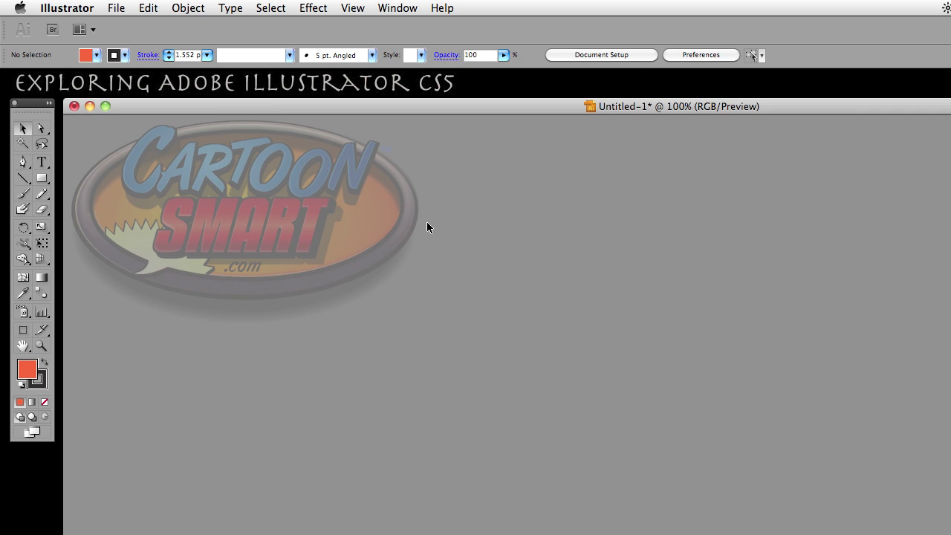
Show the Color and Swatches panels from the Window menu and set Swatches beside the artwork
click(118, 9)
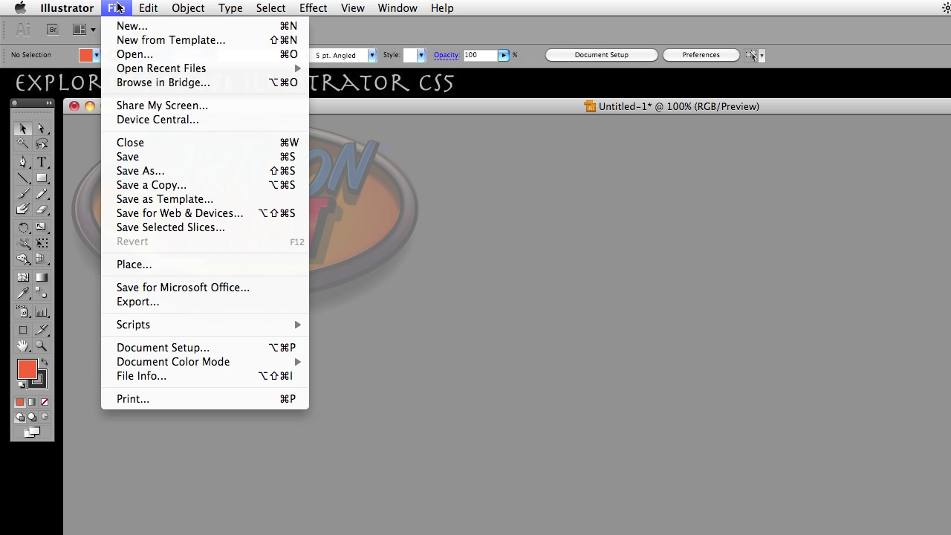
click(118, 7)
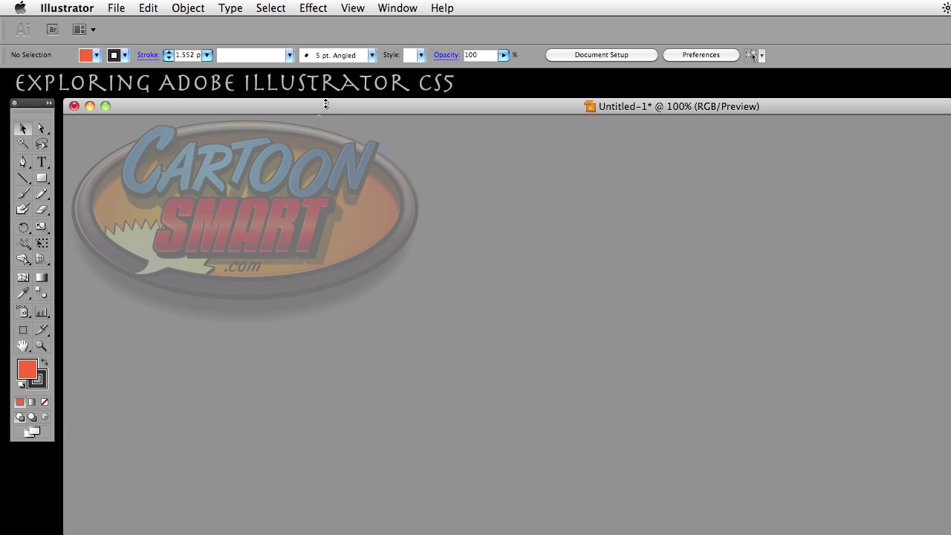
click(398, 8)
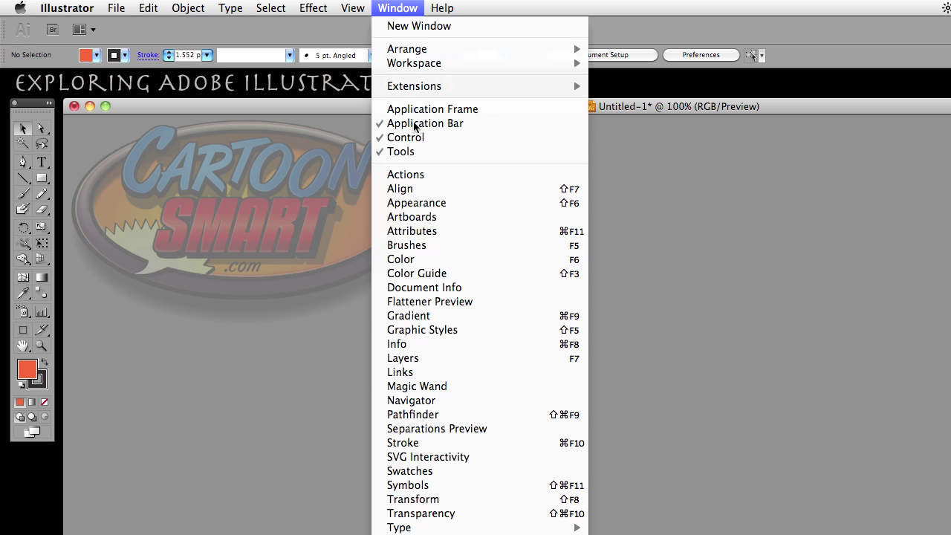
click(414, 260)
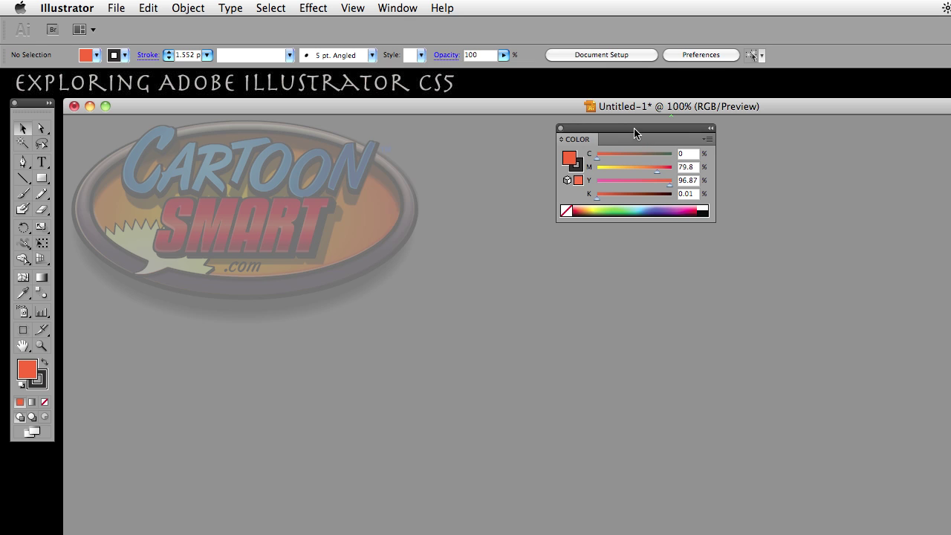
click(397, 9)
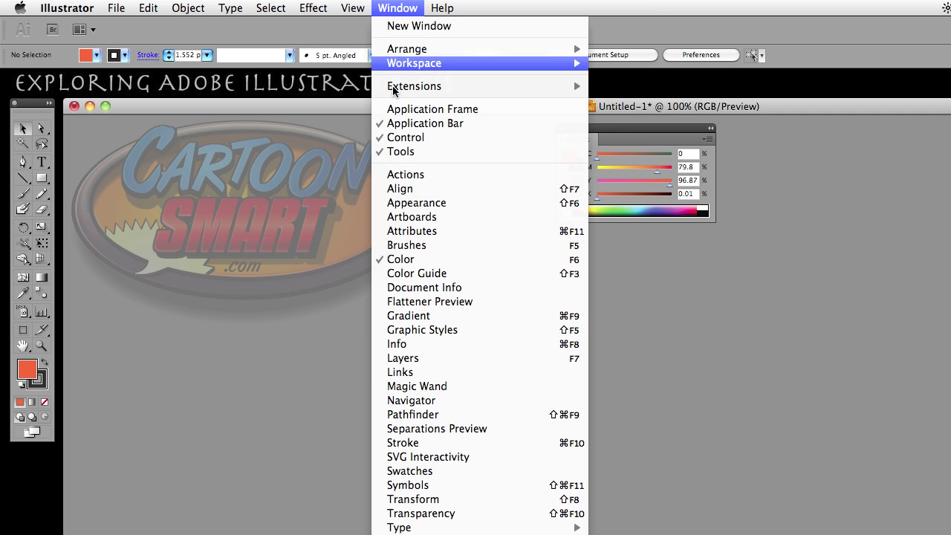
click(414, 471)
drag(780, 130, 777, 130)
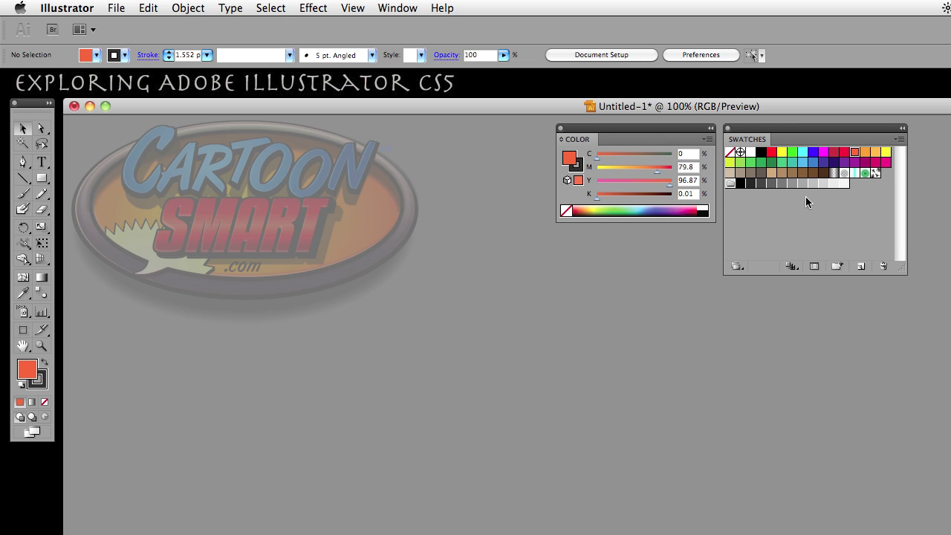
Preview red, yellow, cyan, crimson, orange, violet, light blue and green fills, ending on orange-red
click(774, 152)
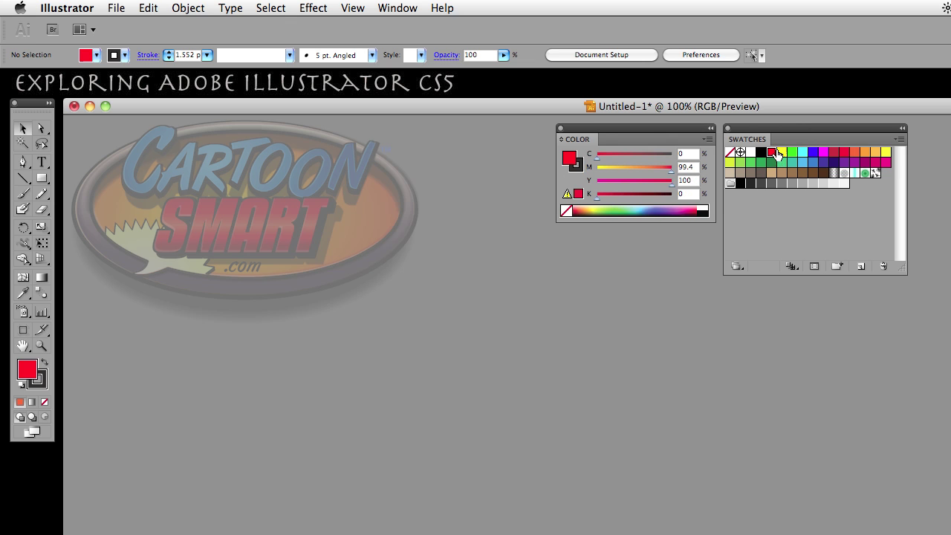
click(782, 153)
click(803, 152)
click(834, 153)
click(868, 154)
click(825, 162)
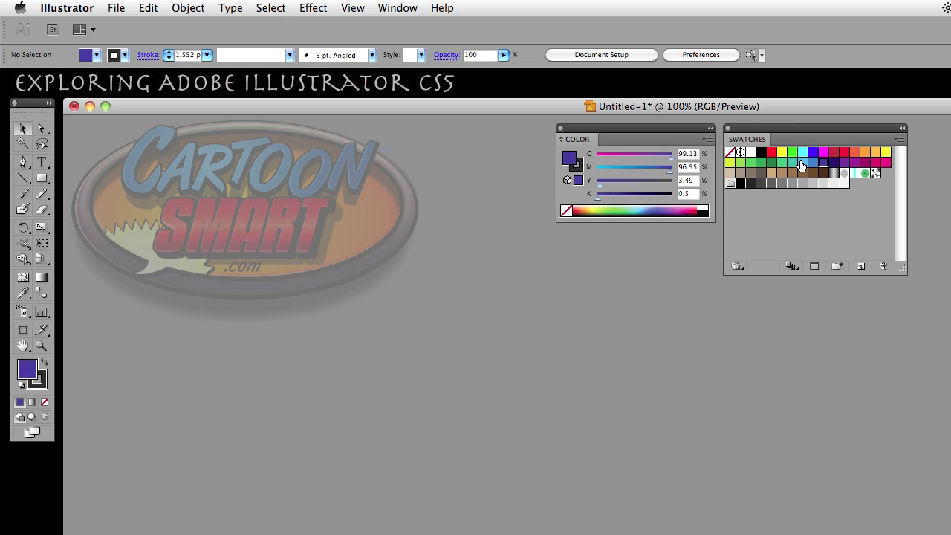
click(802, 163)
click(780, 163)
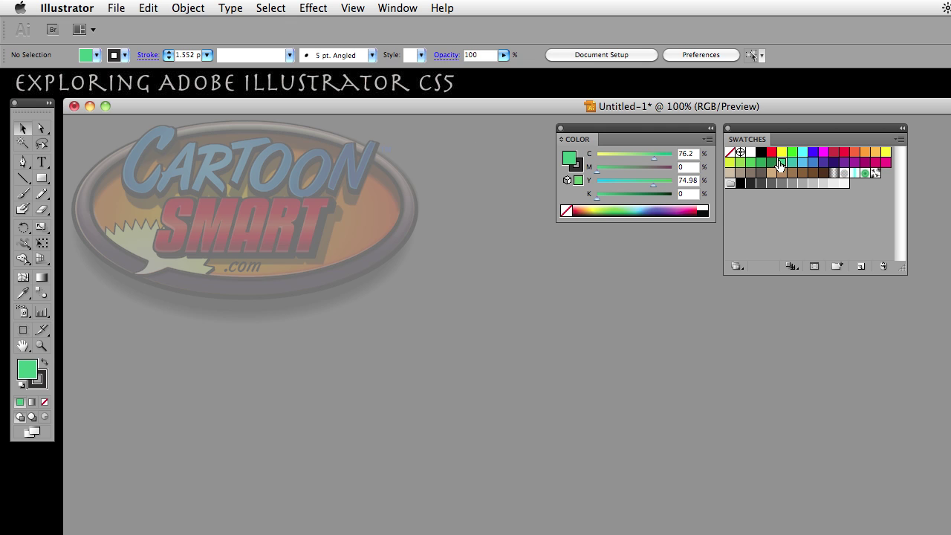
click(855, 153)
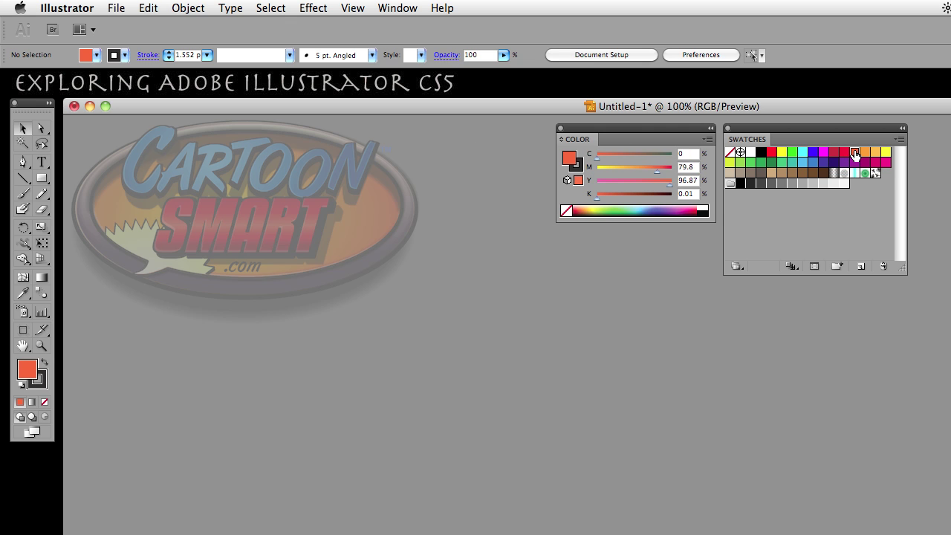
In RGB Green's Swatch Options, keep Process Color as the colour type and tick Global
double_click(793, 154)
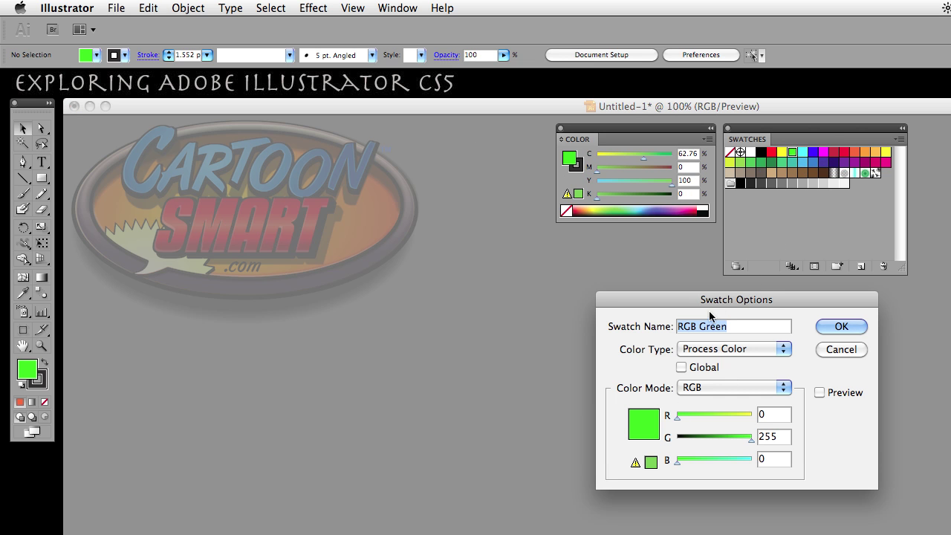
drag(714, 300, 542, 255)
click(562, 305)
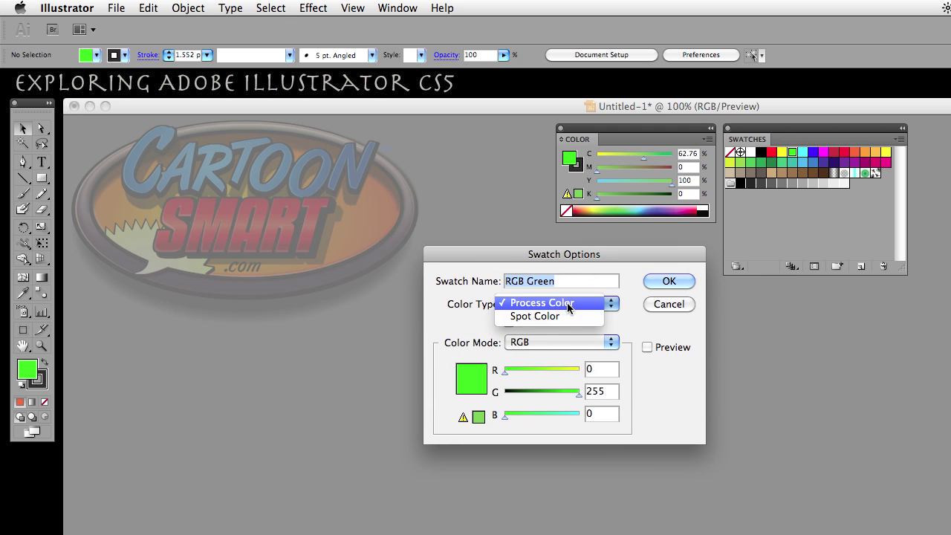
click(570, 303)
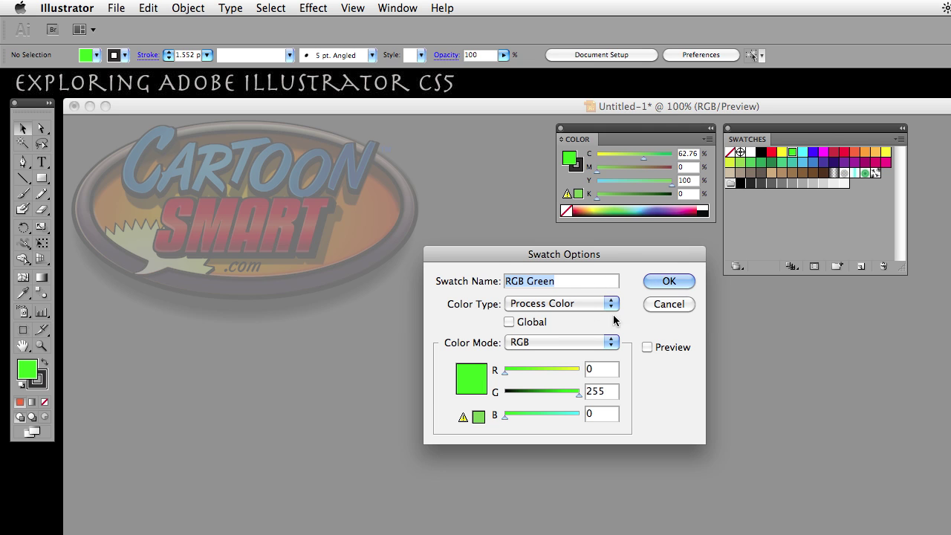
drag(618, 256, 619, 250)
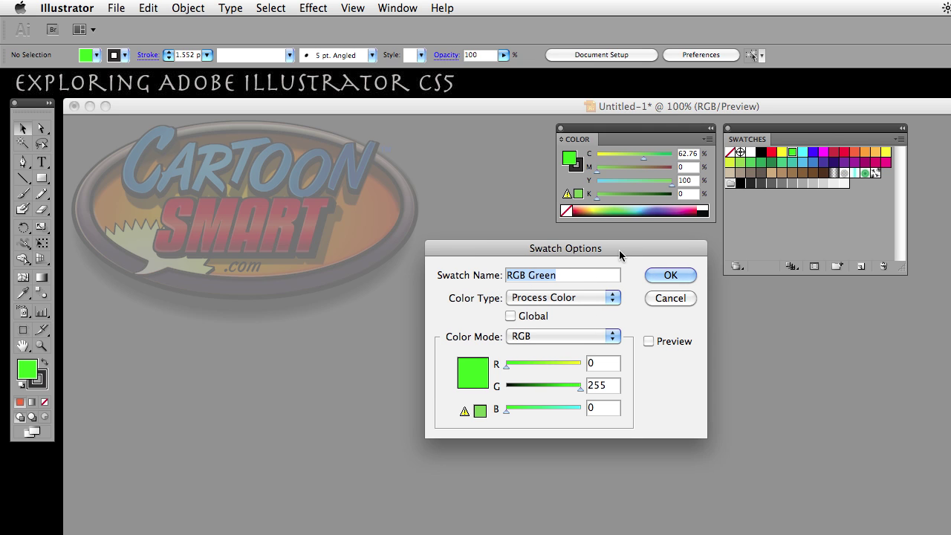
click(533, 315)
click(666, 275)
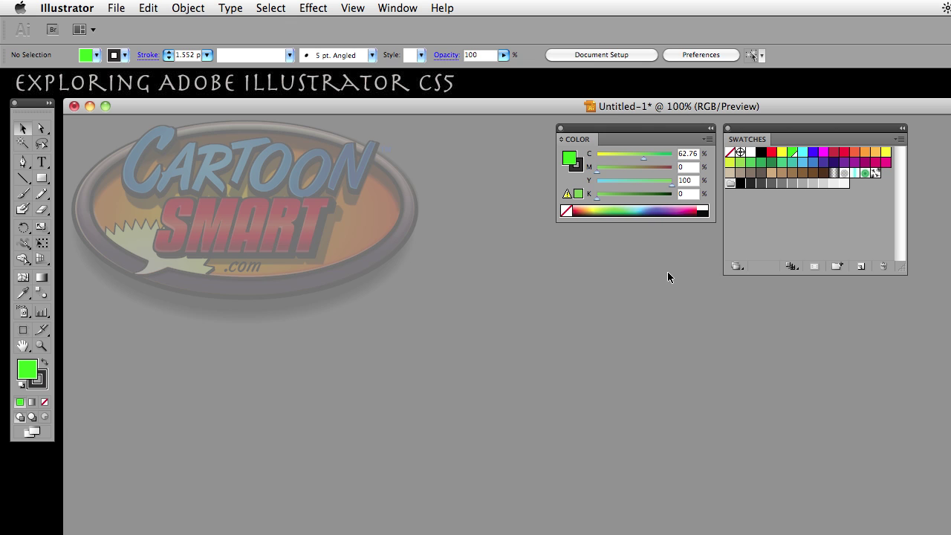
Fill with global RGB Green and draw three rectangles: lower left, smaller middle, larger right
click(793, 153)
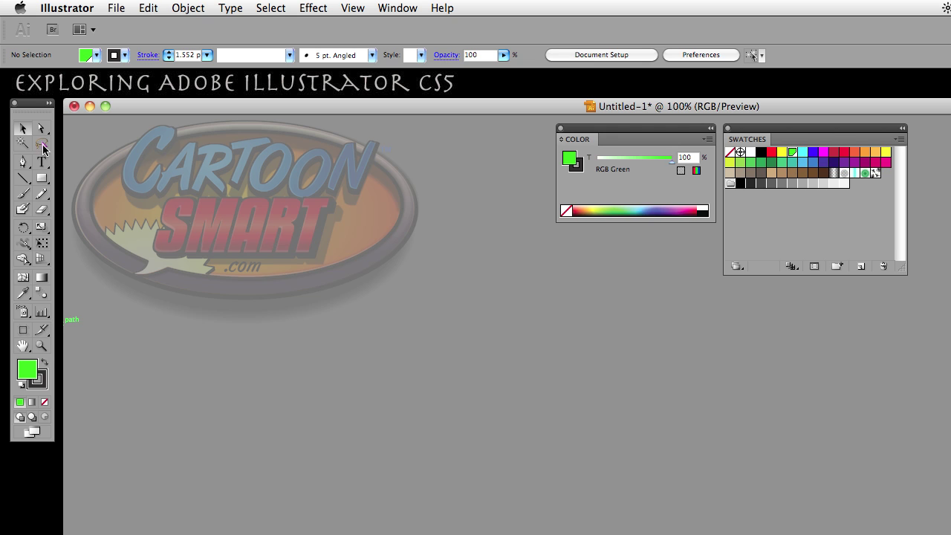
click(43, 179)
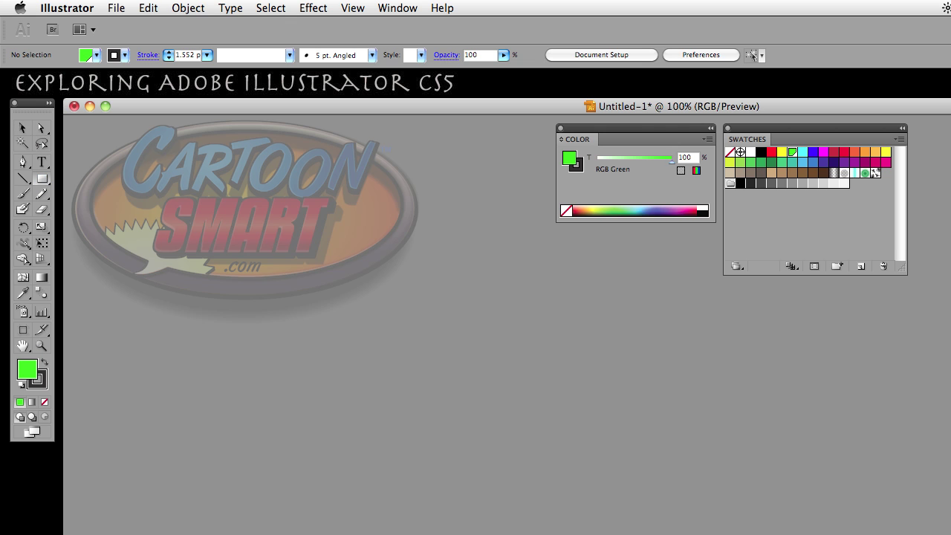
drag(193, 320, 346, 466)
drag(387, 351, 487, 479)
drag(510, 307, 681, 462)
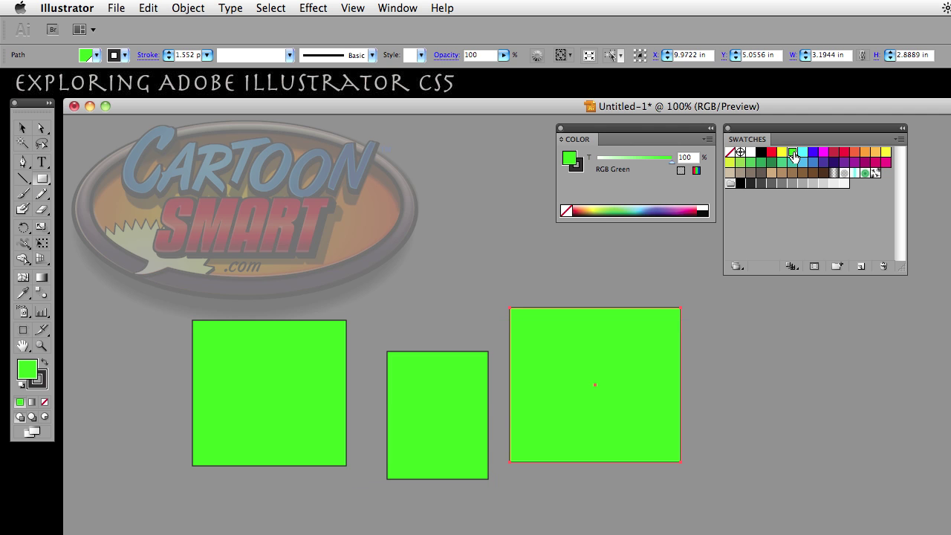
Reopen the RGB Green swatch options, confirm them unchanged, and return to the Selection tool
double_click(795, 153)
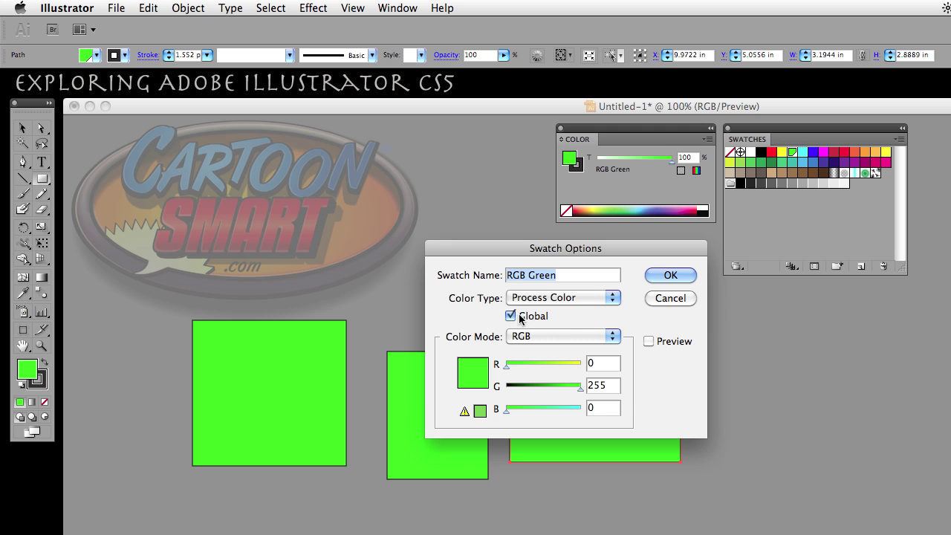
drag(549, 252, 398, 138)
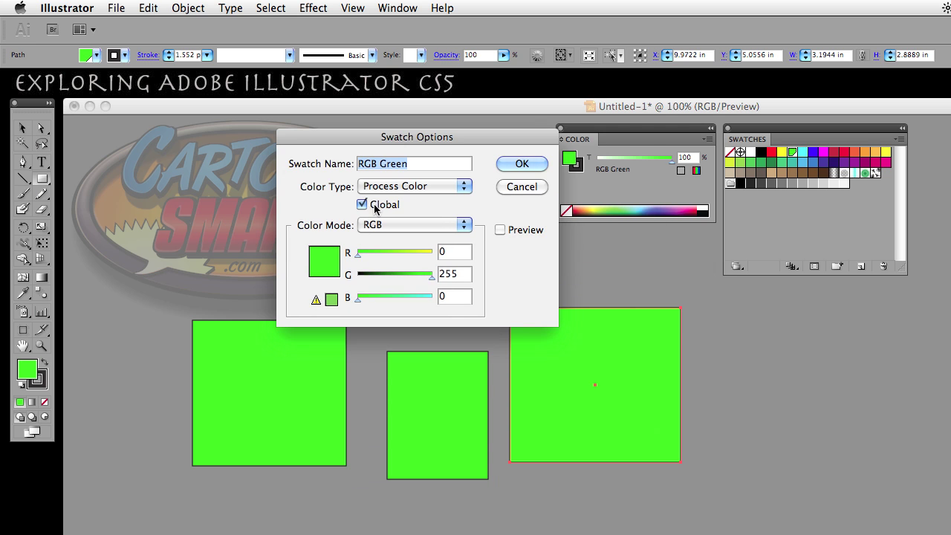
click(520, 165)
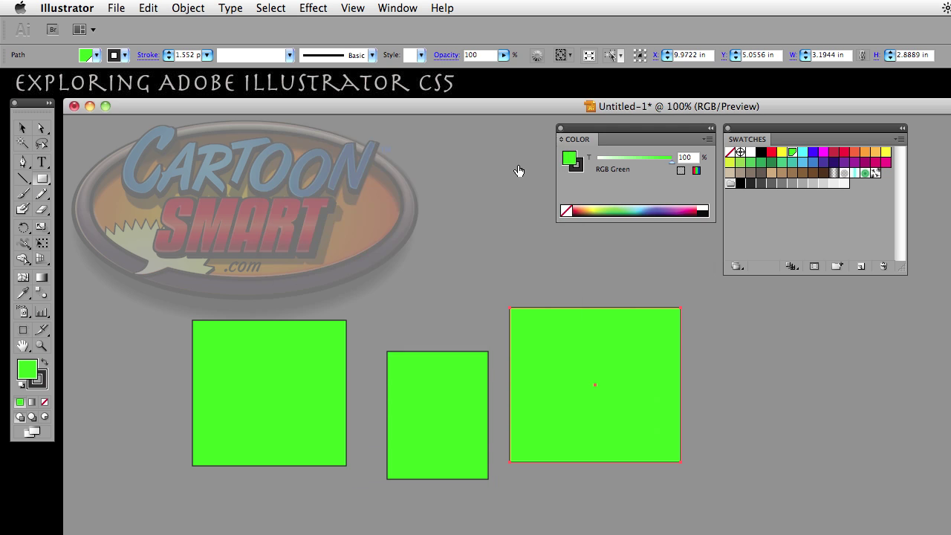
click(22, 128)
Select the middle rectangle, confirm RGB Green stays global, and lighten it to a 35% tint
click(430, 311)
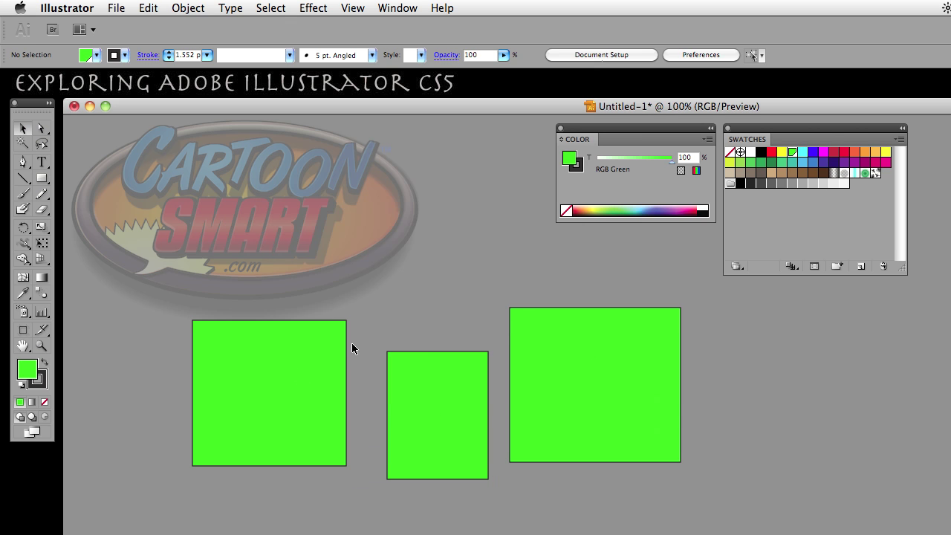
click(466, 379)
click(307, 355)
click(434, 386)
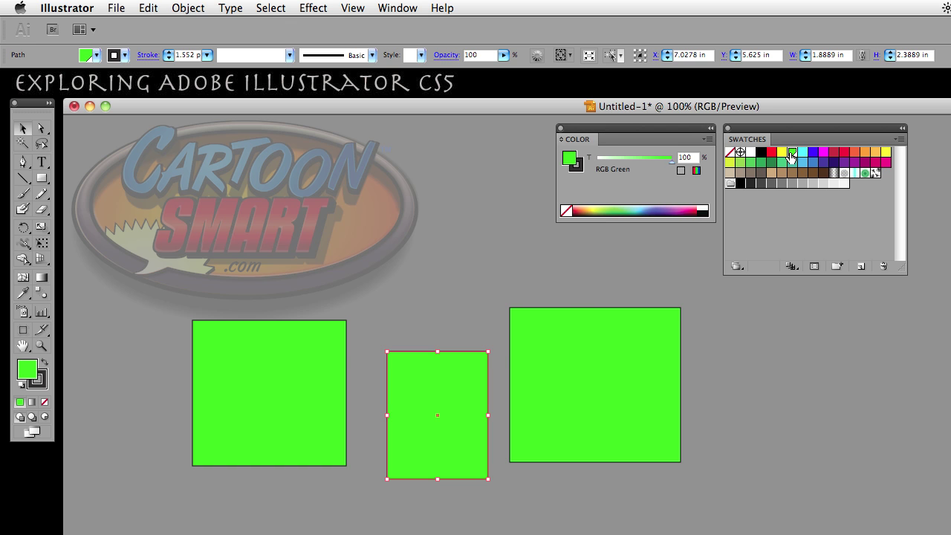
double_click(793, 155)
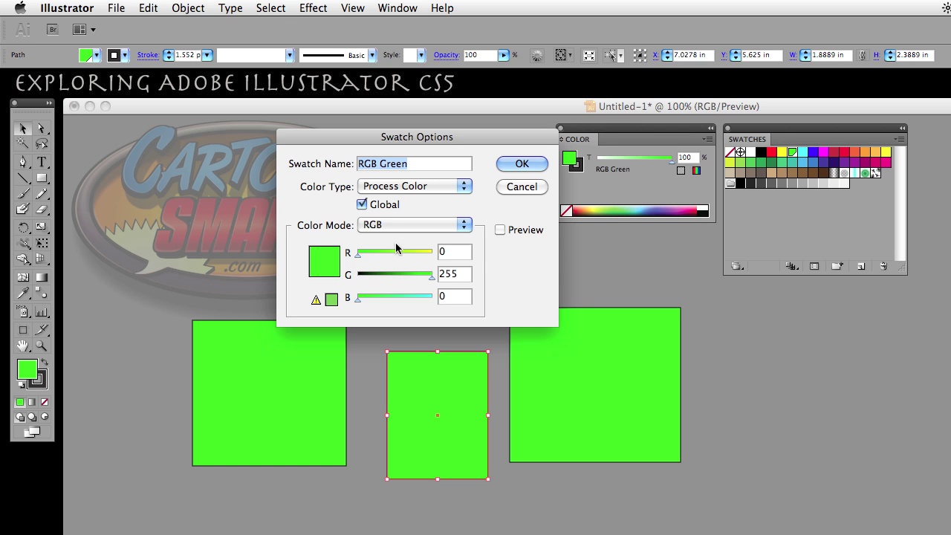
click(520, 164)
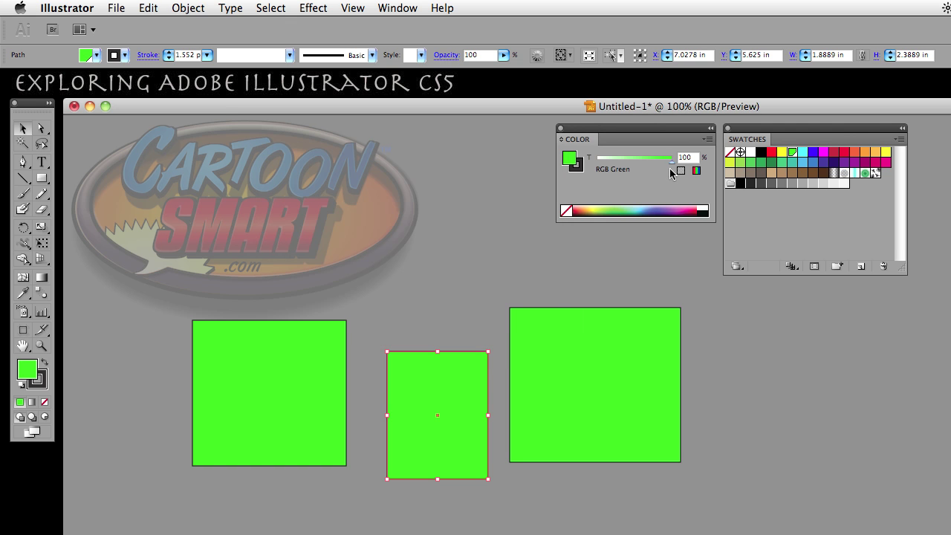
drag(675, 167, 621, 171)
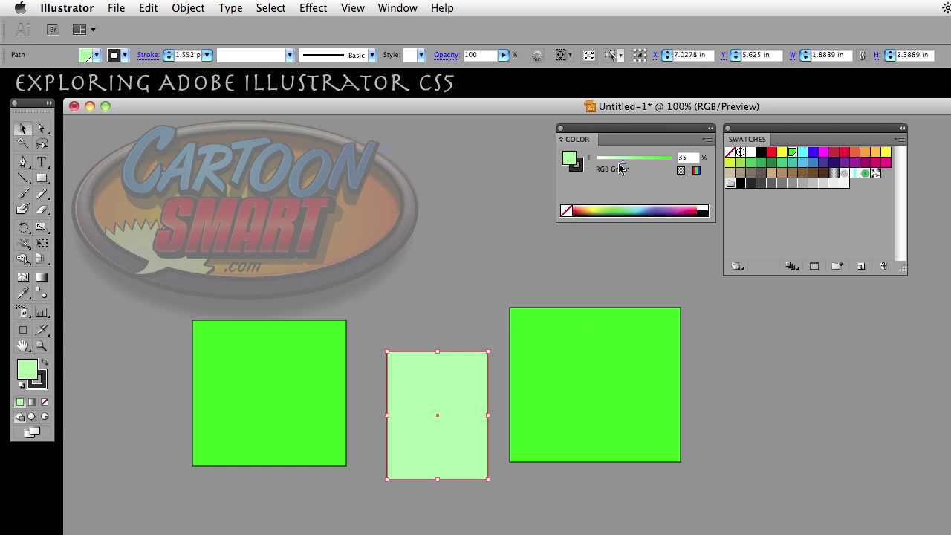
Lighten the right rectangle to a 58% tint, then deselect
click(623, 354)
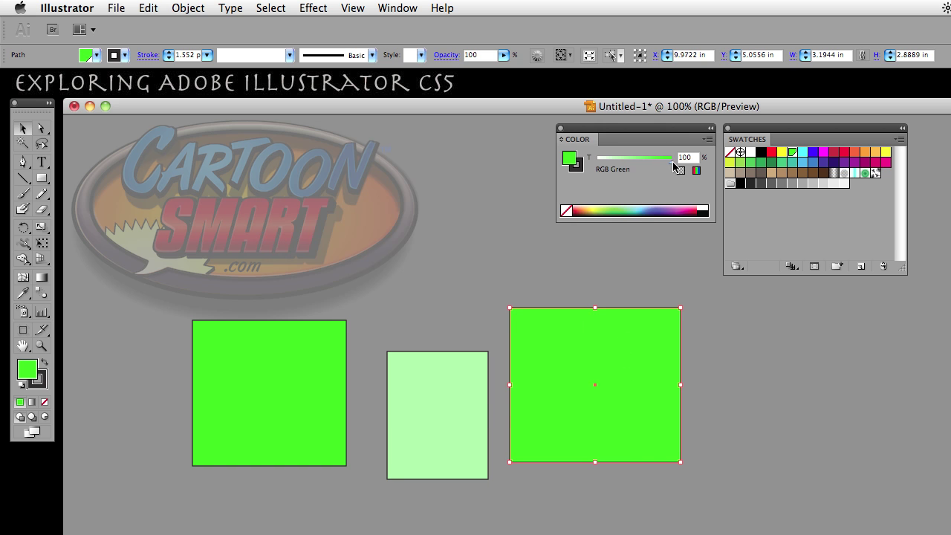
drag(673, 162, 640, 162)
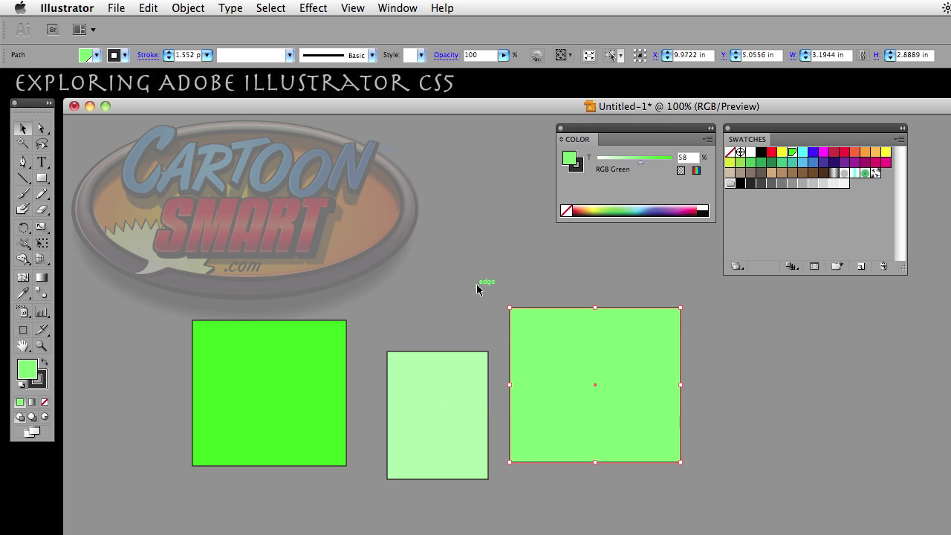
click(394, 345)
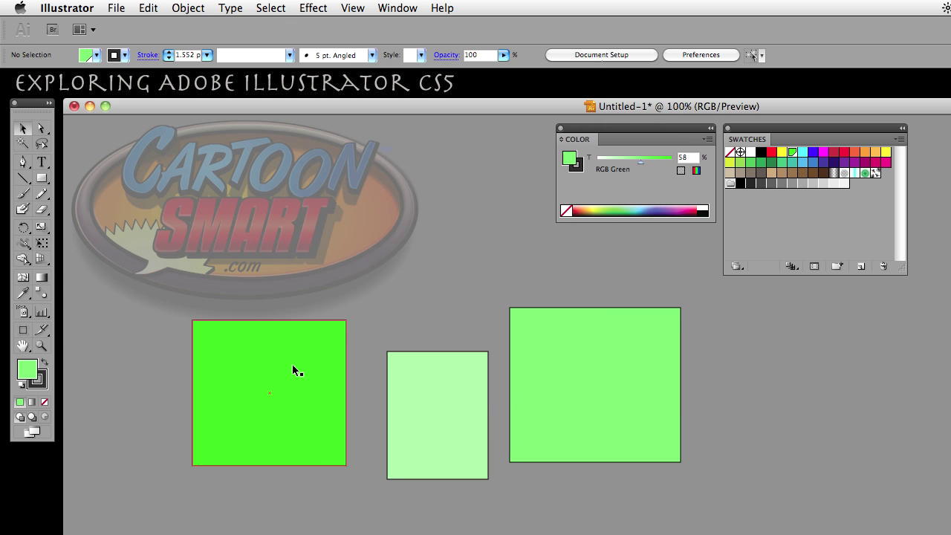
From the left rectangle, use Select > Same > Fill Color, picking all three green tints
click(320, 366)
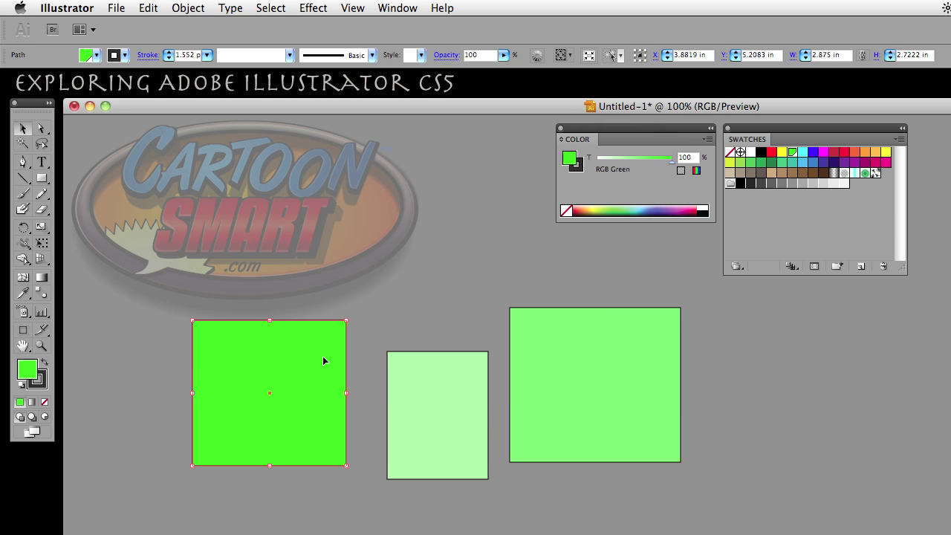
click(271, 9)
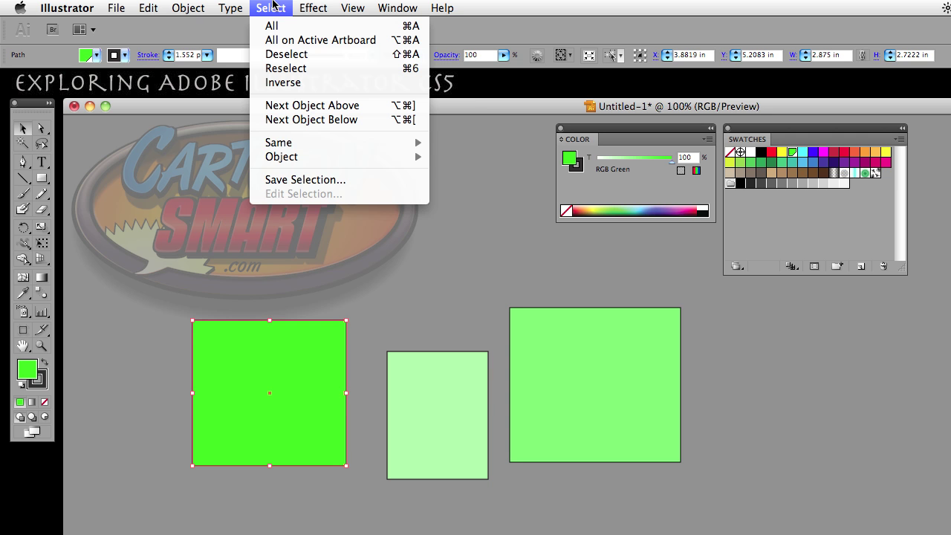
mouse_move(287, 142)
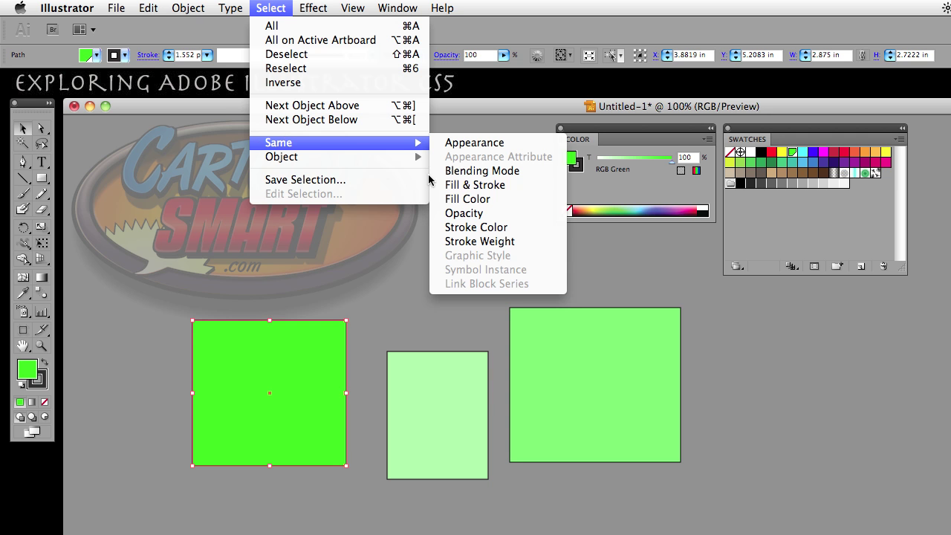
click(470, 199)
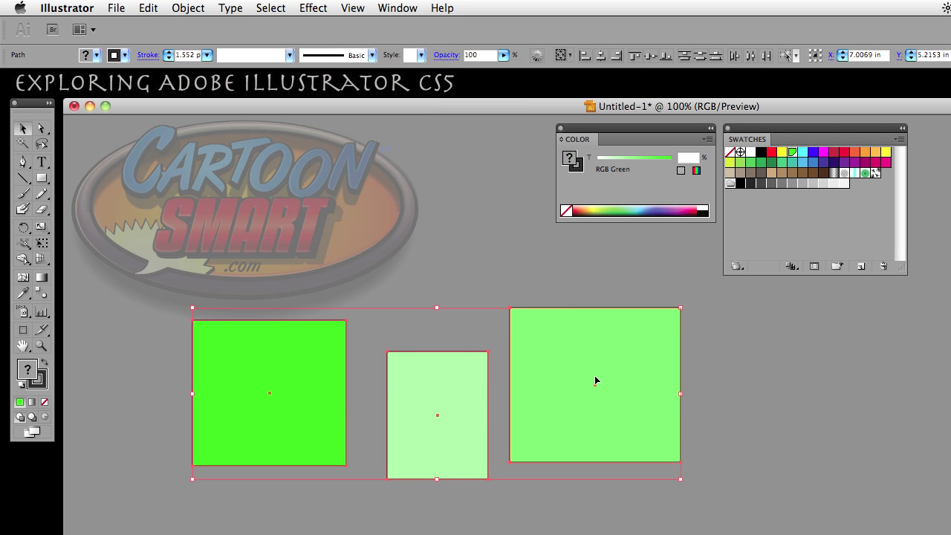
Deselect, then check the left and middle rectangles' tint values in the Color panel
click(529, 252)
click(318, 368)
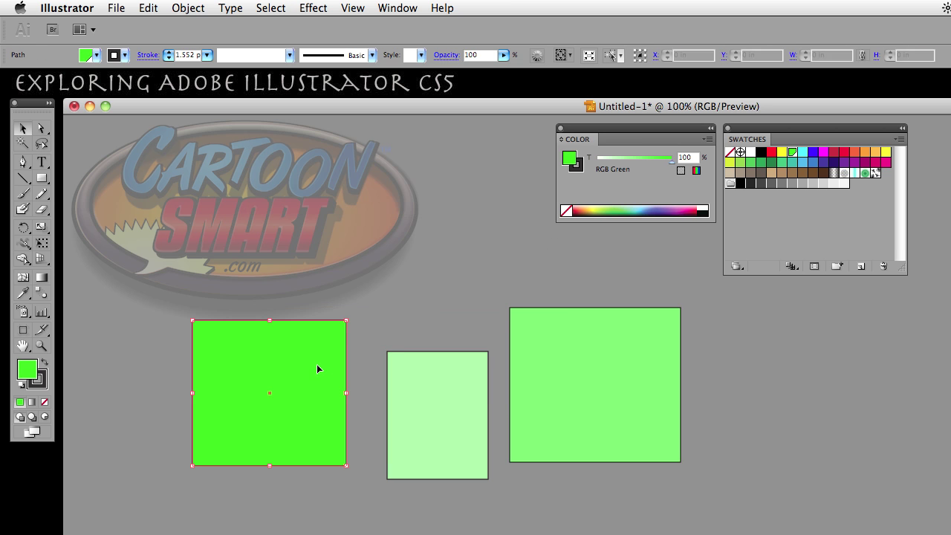
click(437, 387)
Compare the right, middle and left rectangles' tints, including the right one's 58%
click(553, 374)
click(434, 384)
click(330, 362)
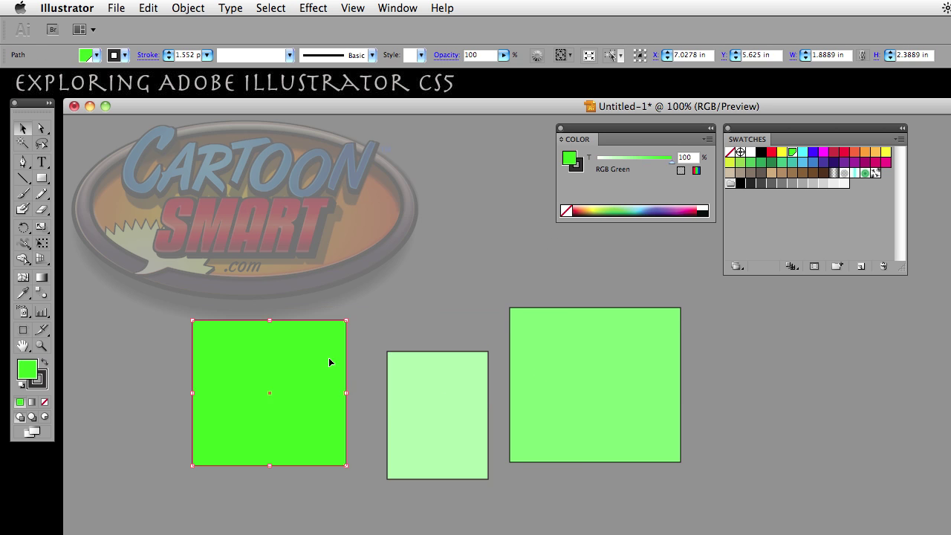
click(438, 303)
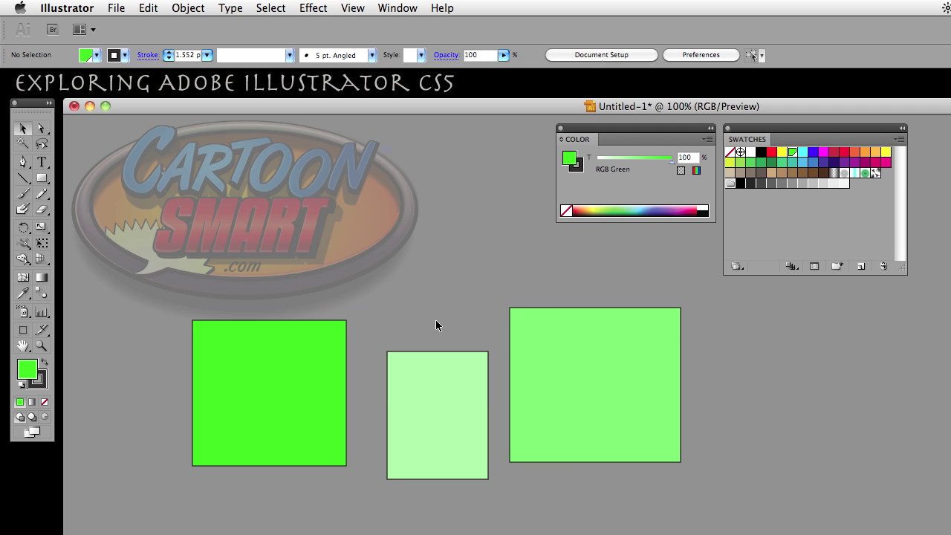
click(317, 379)
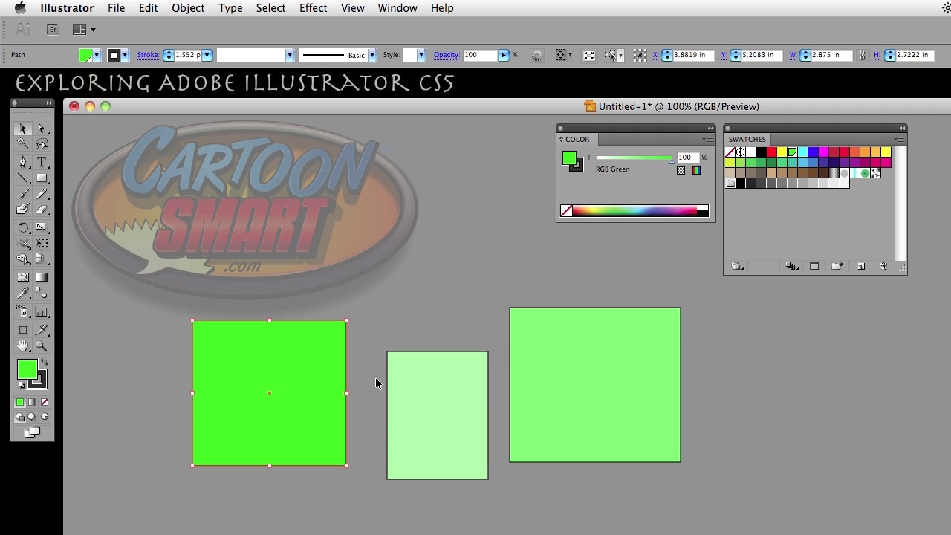
click(416, 379)
click(556, 364)
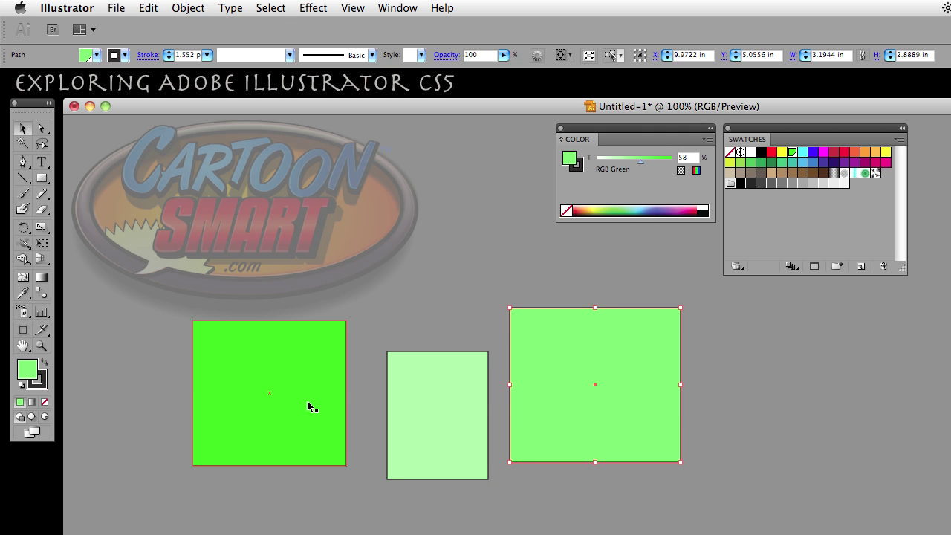
Recheck each rectangle's tint, then drag the pale 35% middle rectangle lower on the page
click(335, 410)
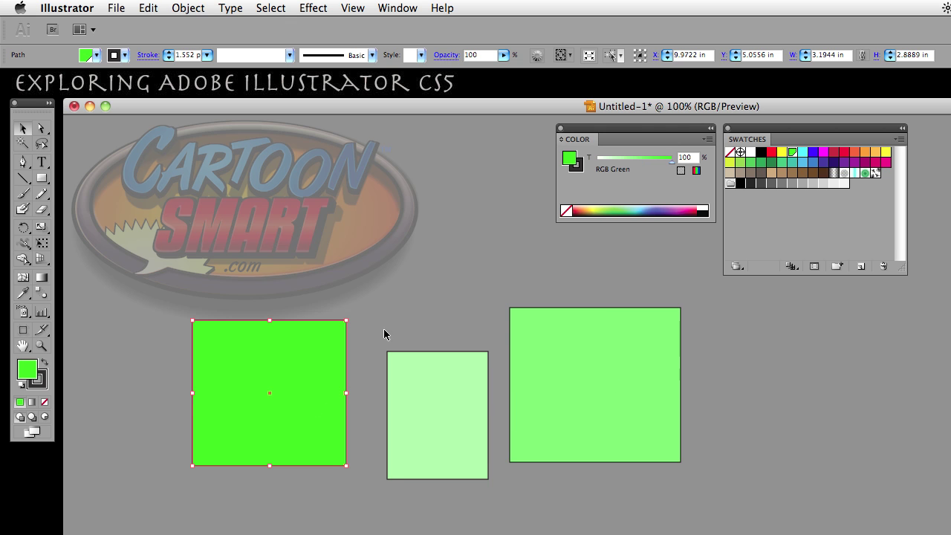
click(439, 399)
click(557, 339)
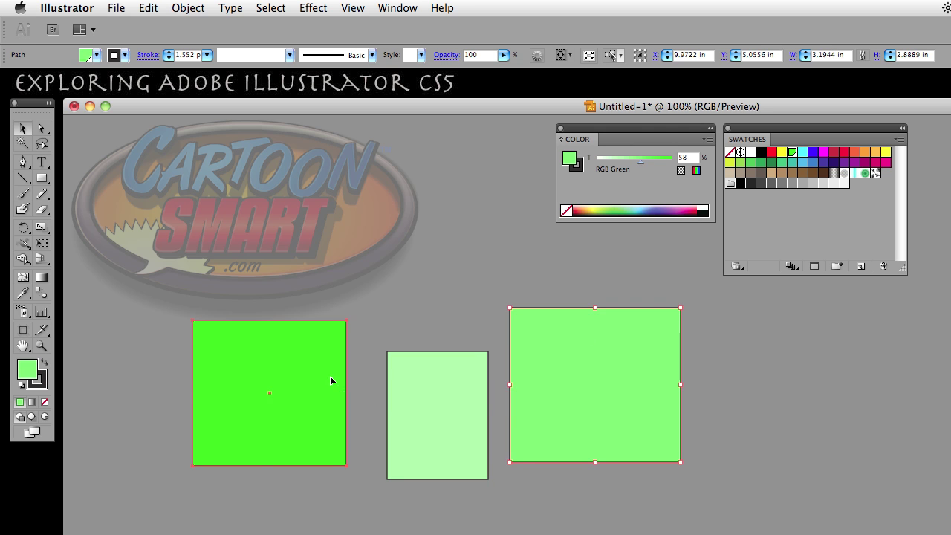
click(334, 379)
click(461, 389)
click(551, 342)
drag(443, 384, 444, 425)
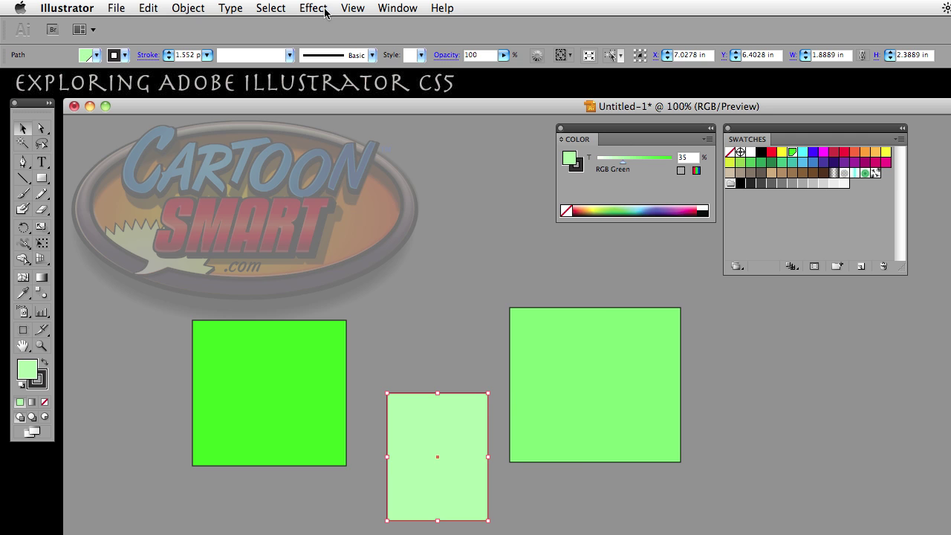
From the left rectangle, run Select > Same > Fill Color to catch all three tints, then deselect
click(334, 327)
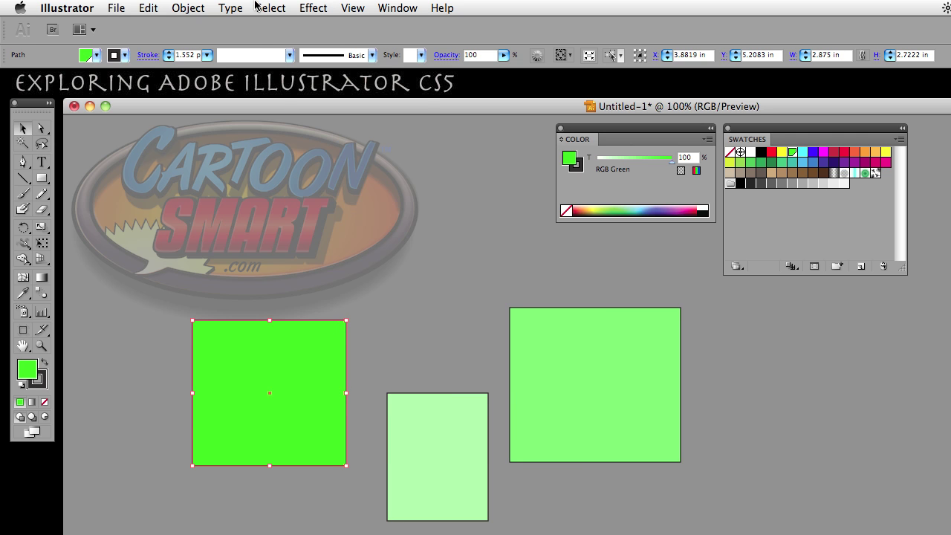
click(278, 9)
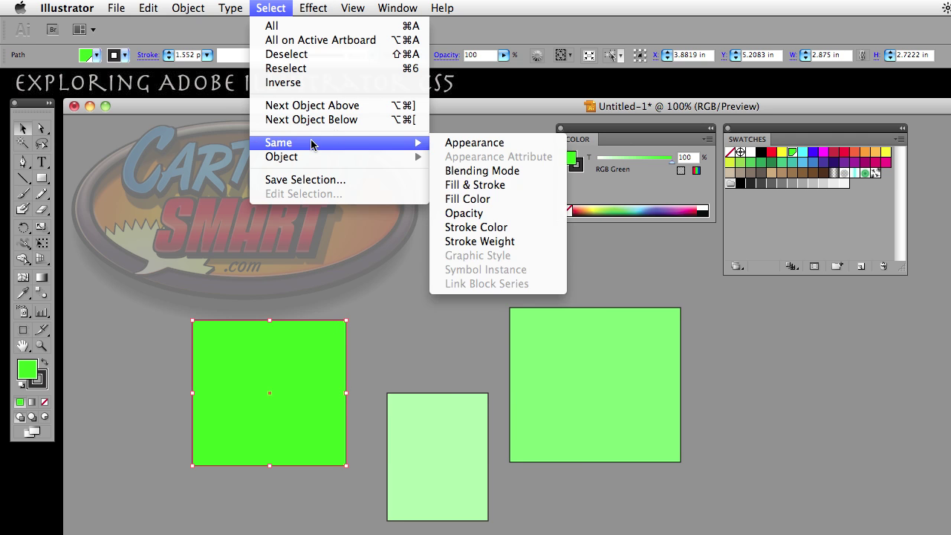
mouse_move(418, 144)
click(476, 199)
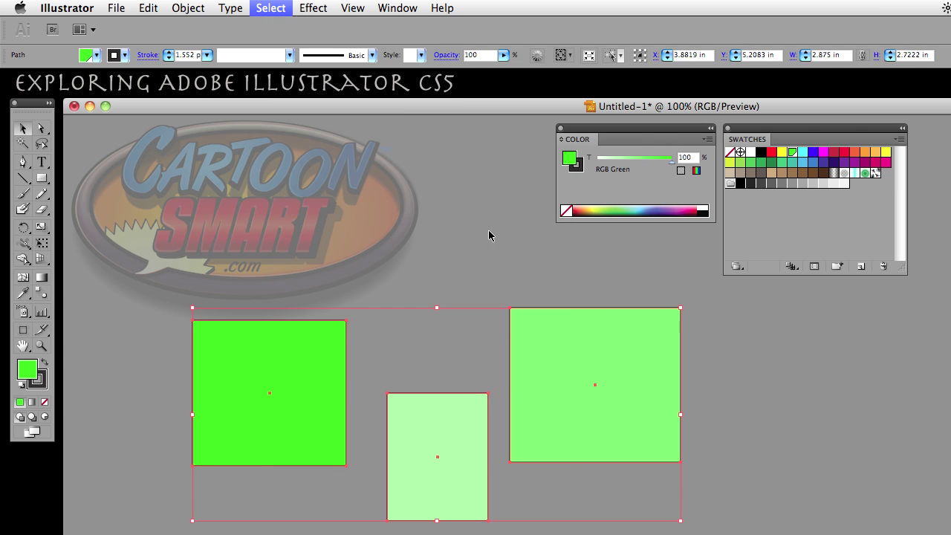
click(786, 415)
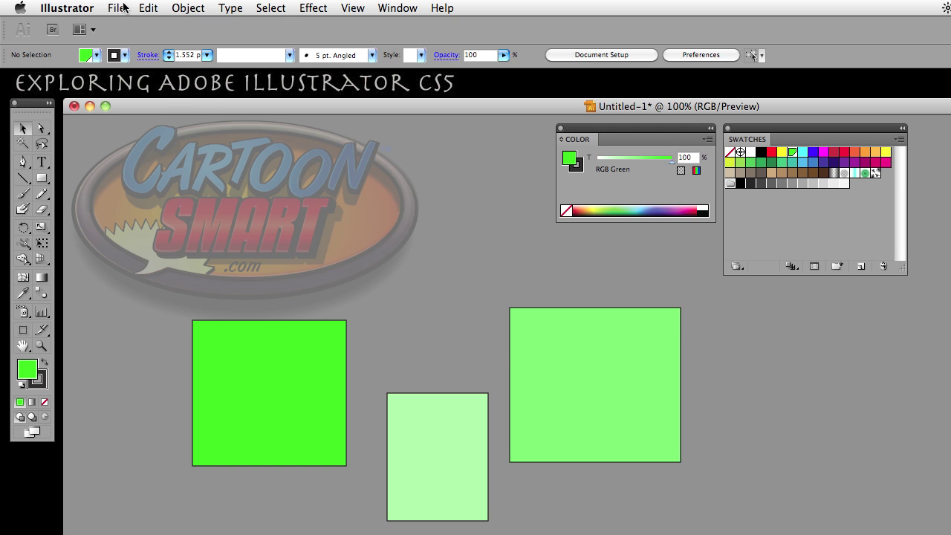
Tick Select Same Tint % in Illustrator's General preferences
click(79, 7)
mouse_move(75, 49)
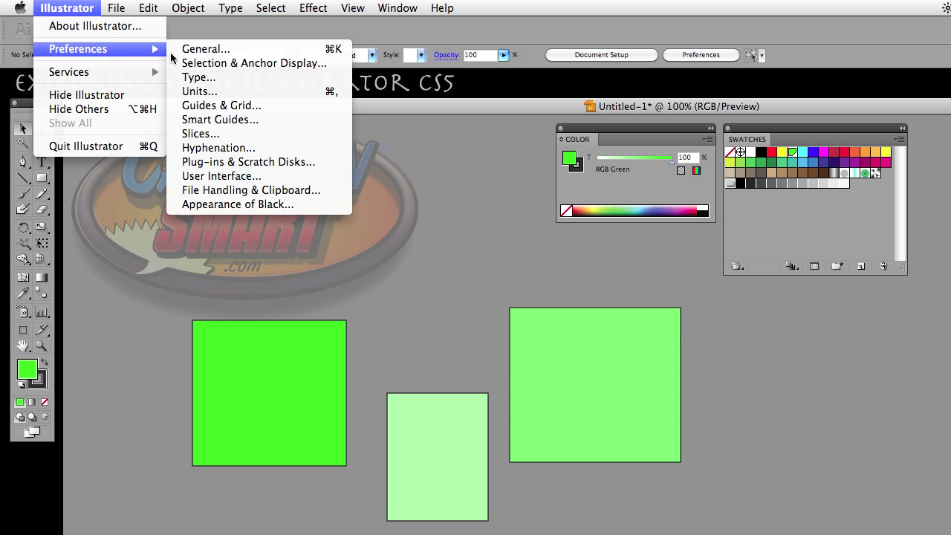
click(207, 48)
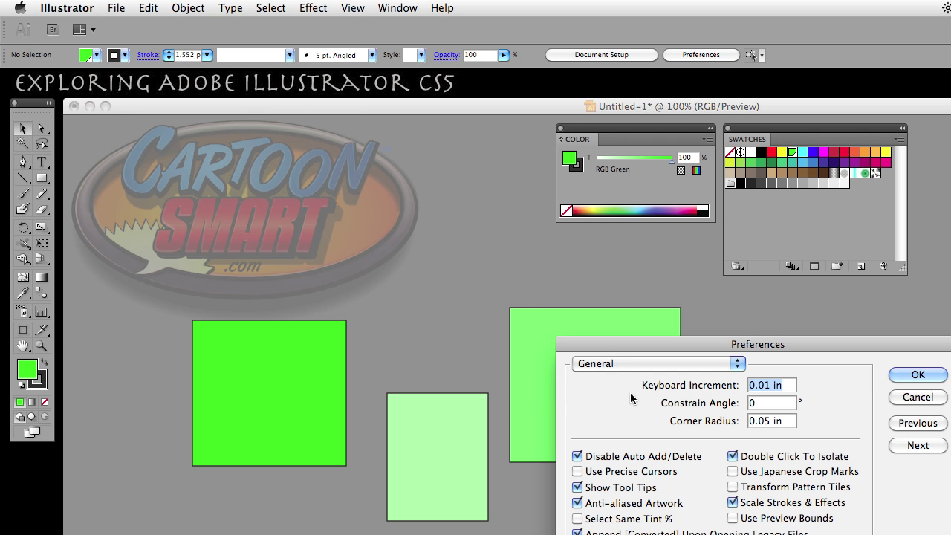
drag(612, 344, 427, 246)
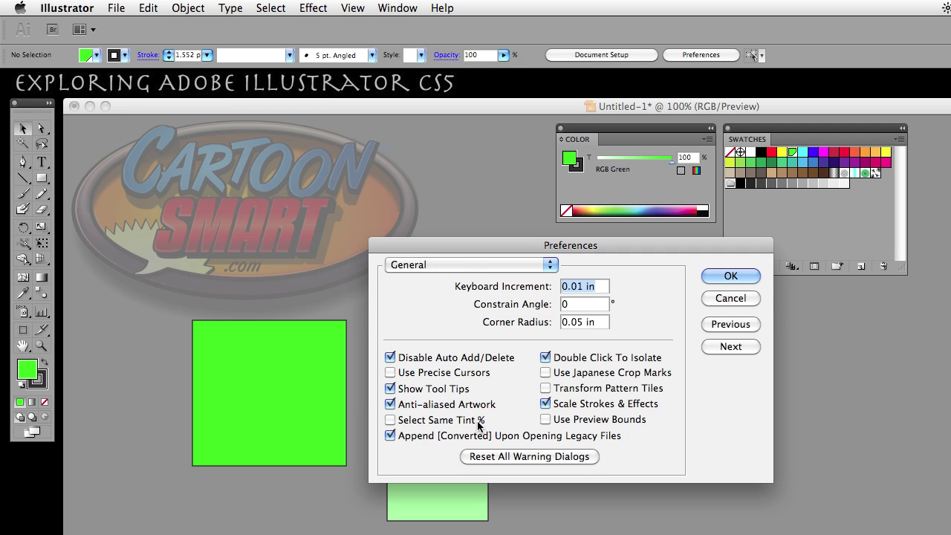
drag(412, 247, 288, 225)
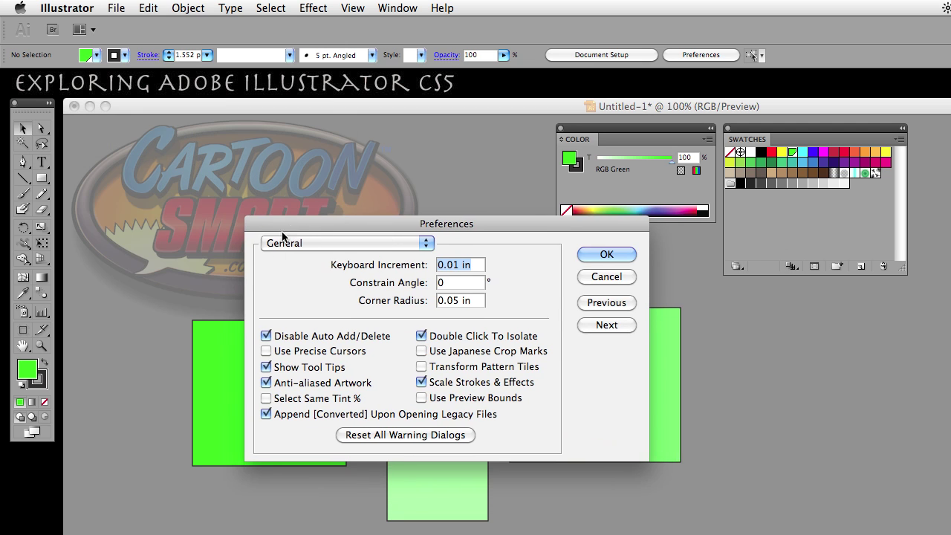
click(267, 399)
Confirm the preference, move the bright green square down, and select same fill colour from it
click(608, 255)
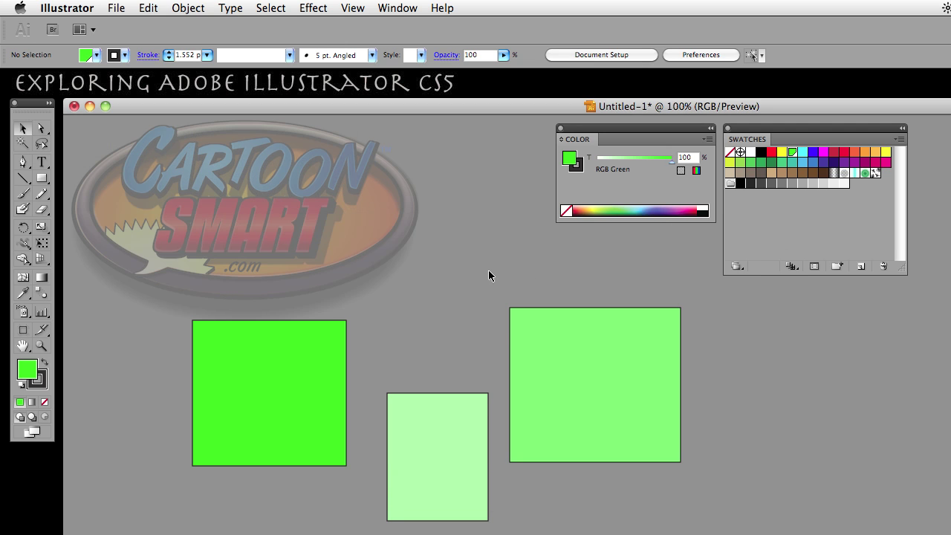
click(242, 354)
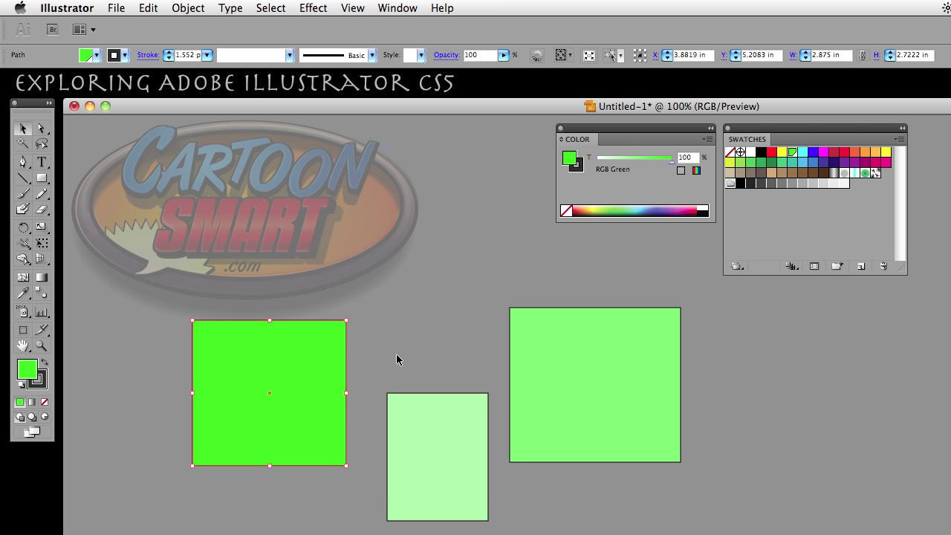
drag(304, 358, 298, 391)
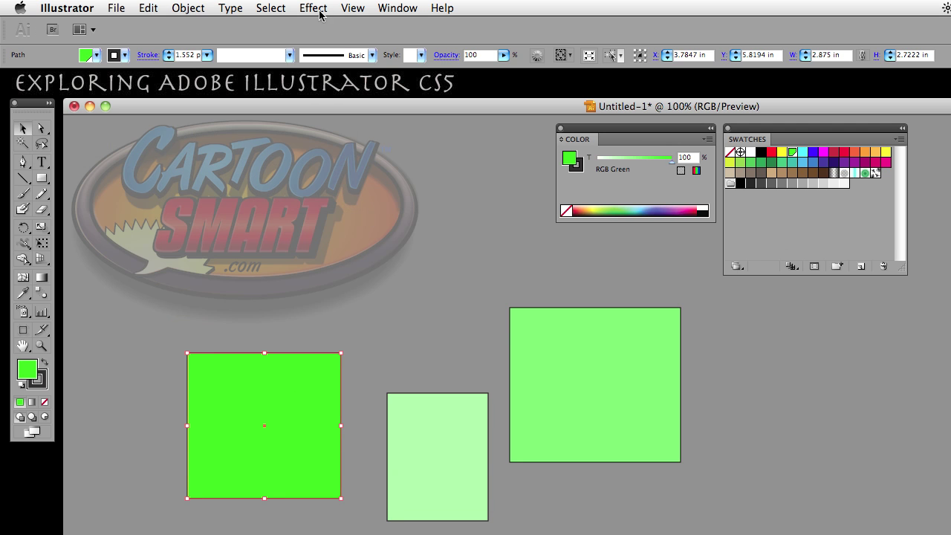
click(268, 7)
mouse_move(318, 142)
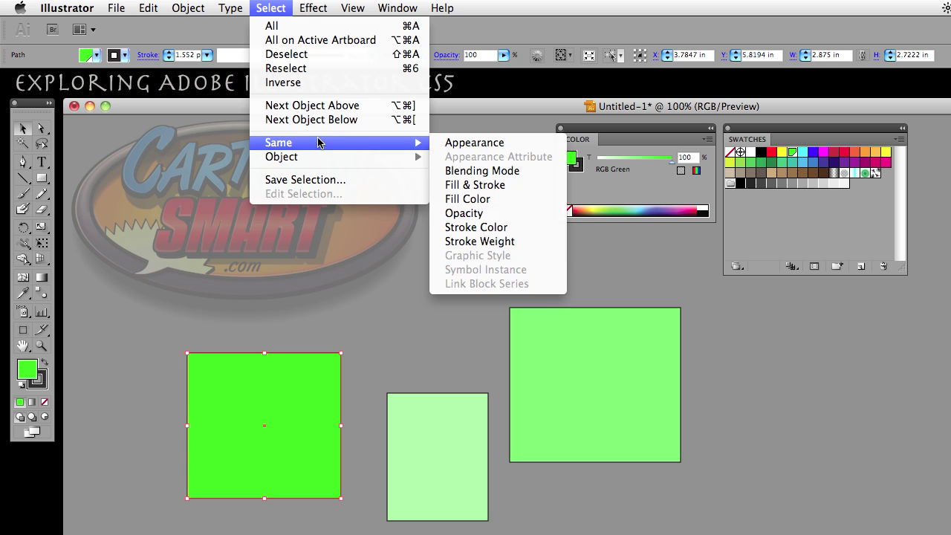
click(489, 199)
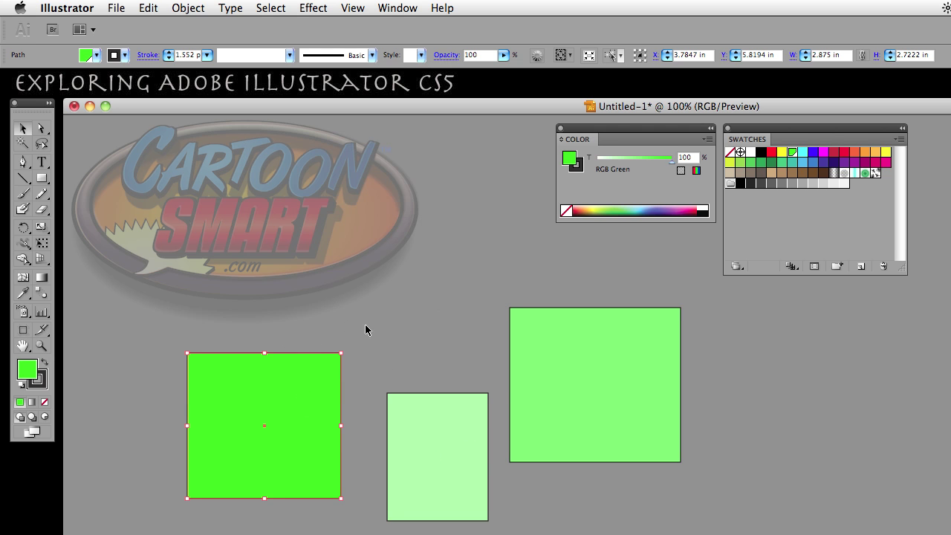
Check RGB Green's swatch options, nudge the middle rectangle left and down, and rerun Same Fill Color
double_click(792, 153)
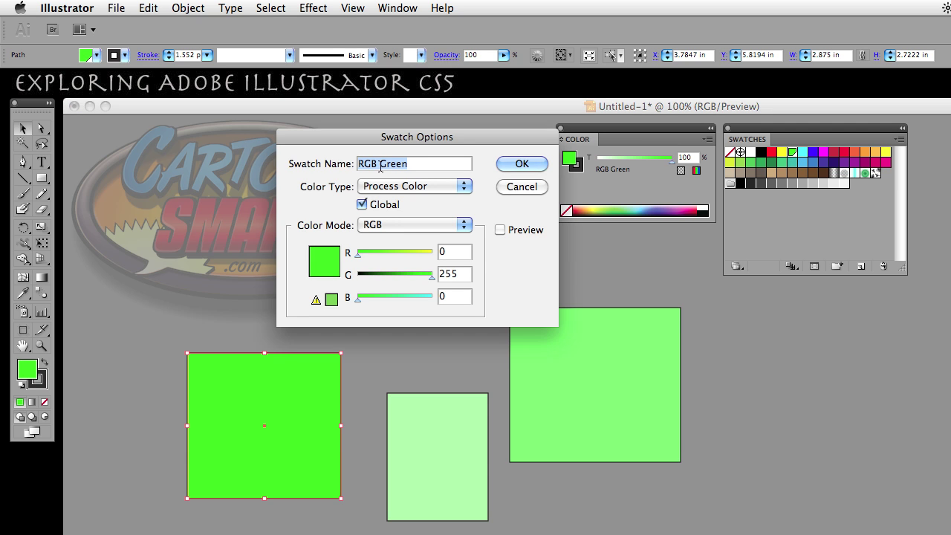
click(535, 163)
drag(435, 467, 430, 477)
click(317, 372)
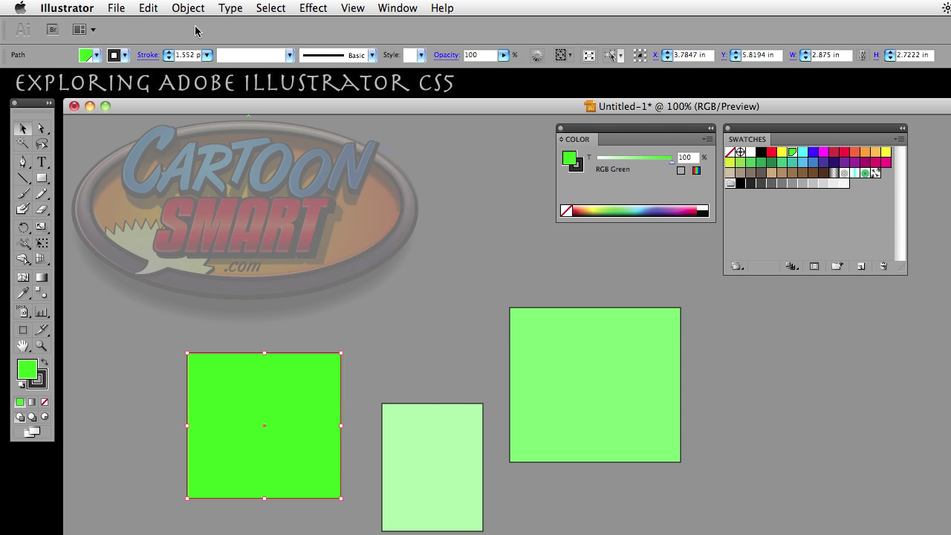
click(279, 7)
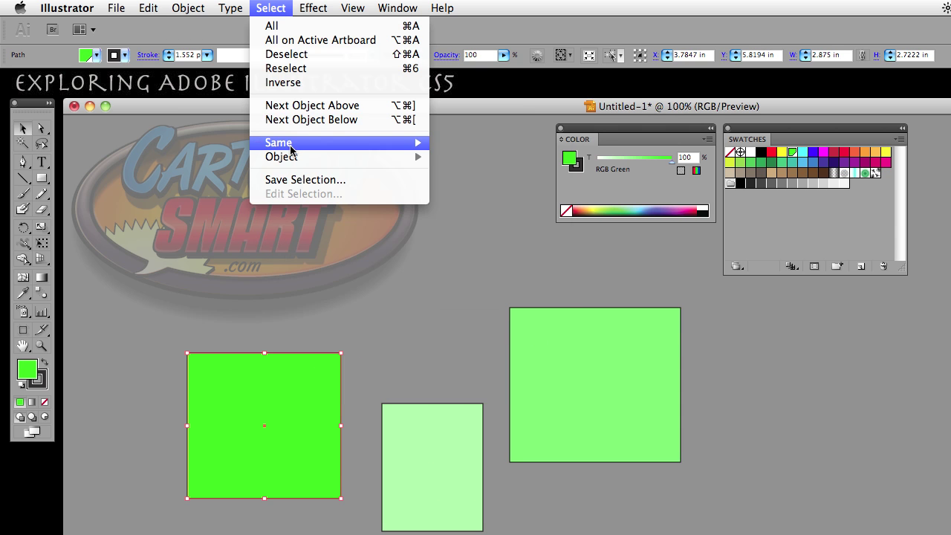
mouse_move(289, 145)
click(480, 200)
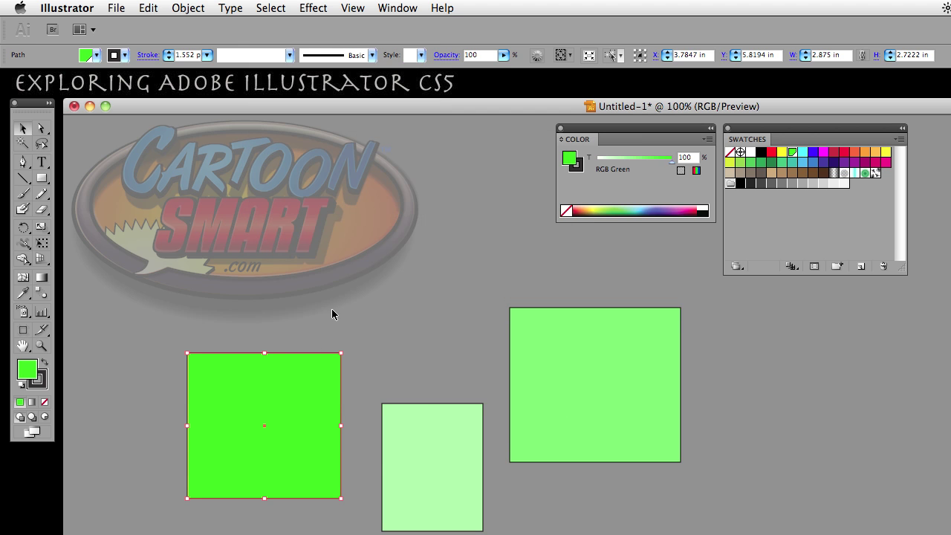
Clear the selection and switch off Select Same Tint % in General preferences
click(432, 312)
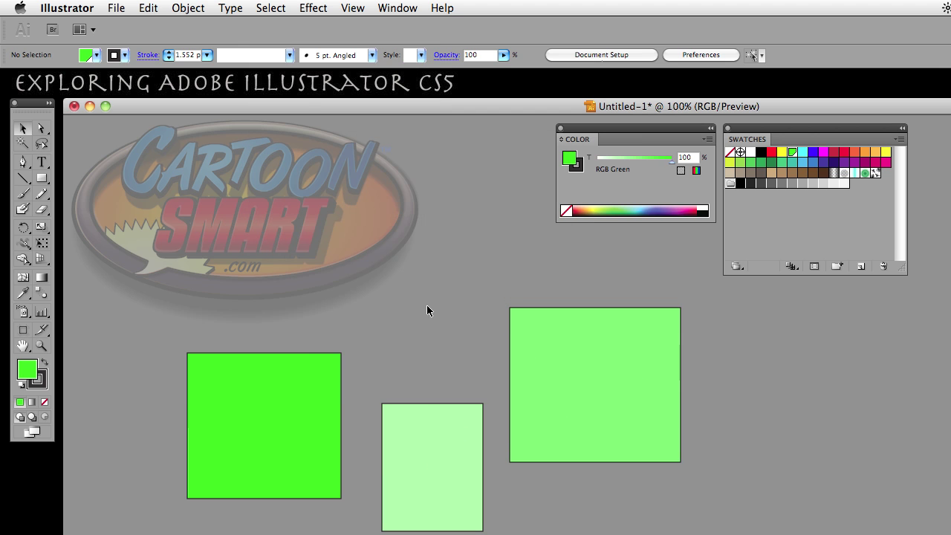
click(117, 7)
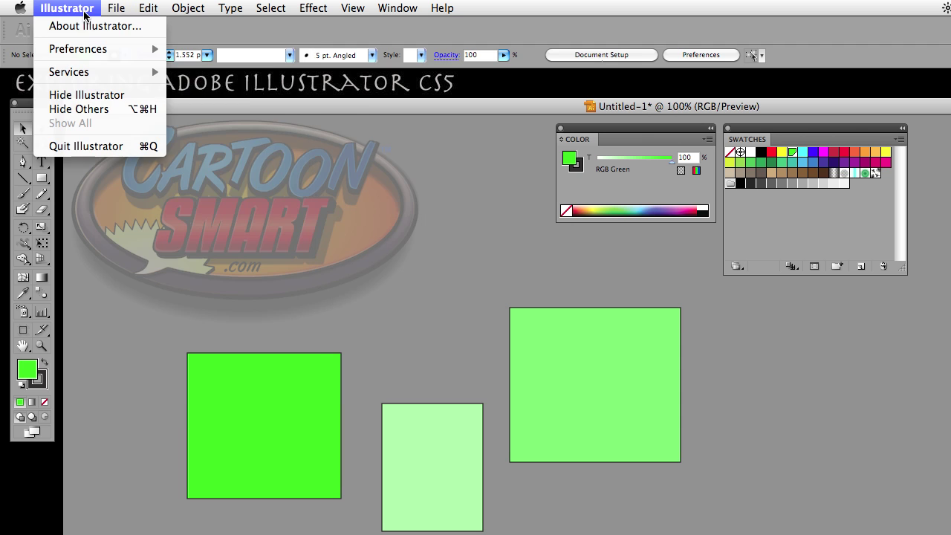
click(212, 47)
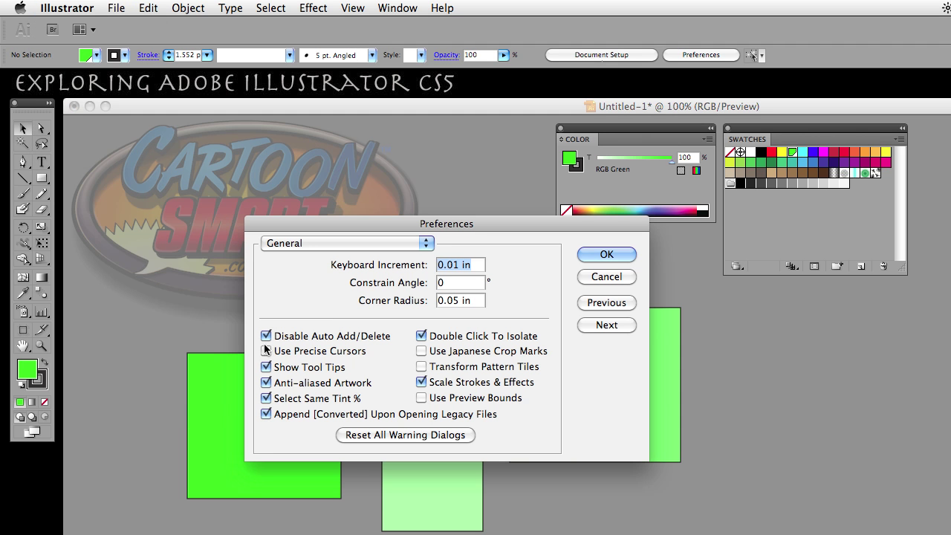
click(269, 400)
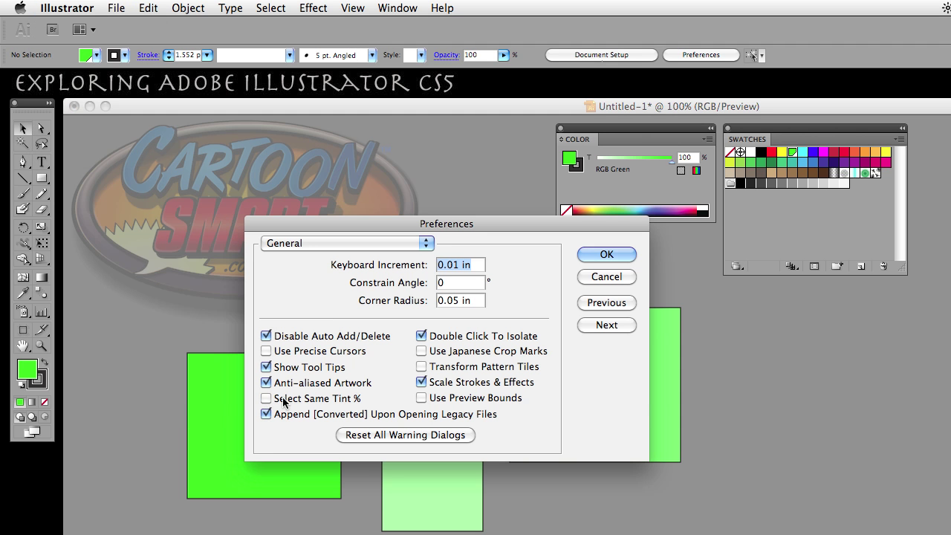
click(584, 255)
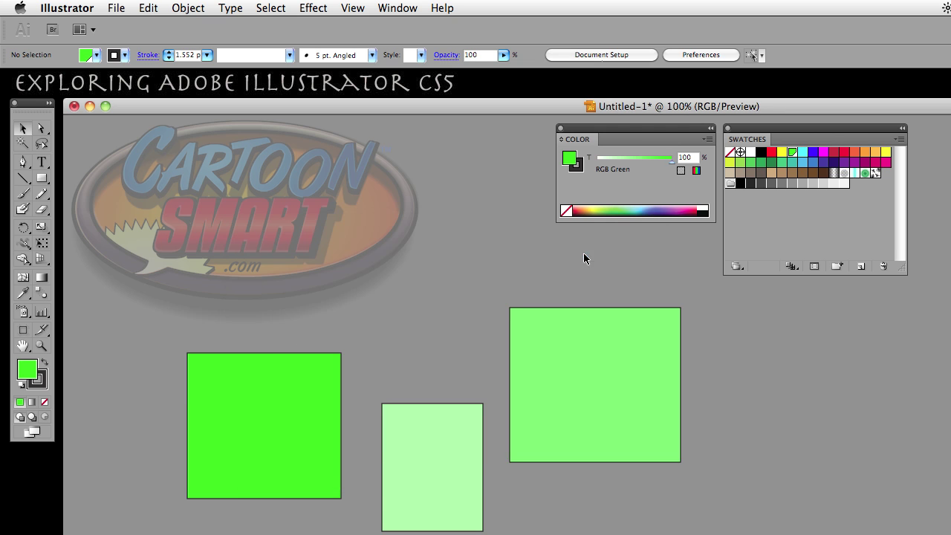
From the 58% rectangle, select same fill color to grab all three rectangles, then deselect
click(554, 340)
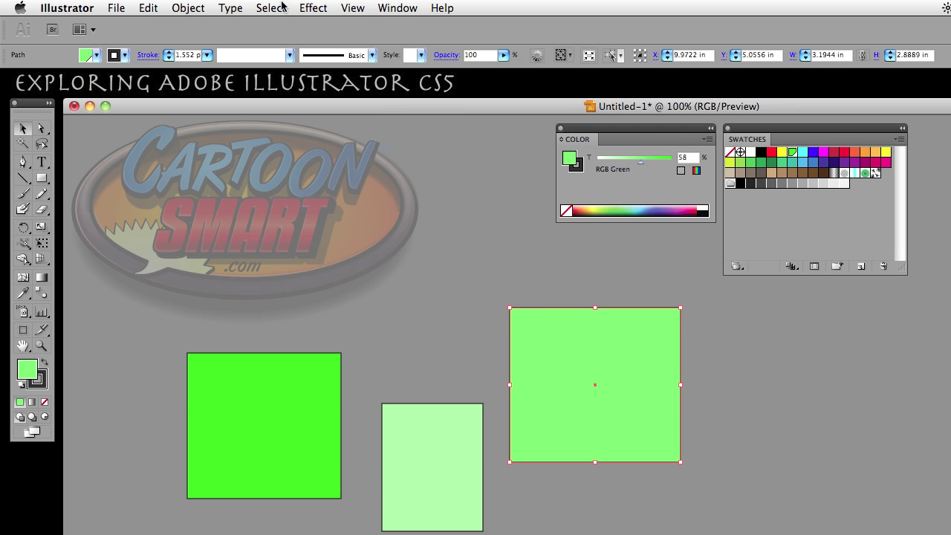
click(275, 7)
mouse_move(278, 142)
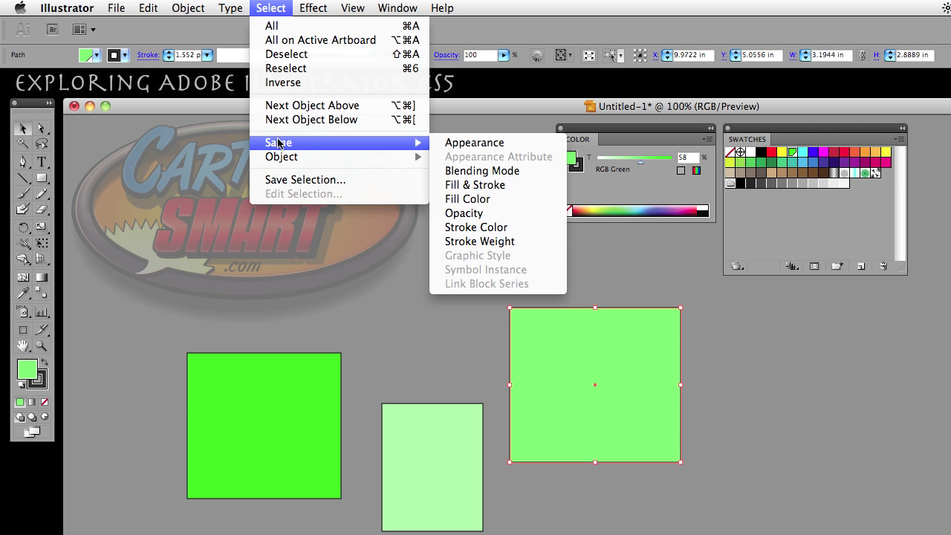
click(480, 200)
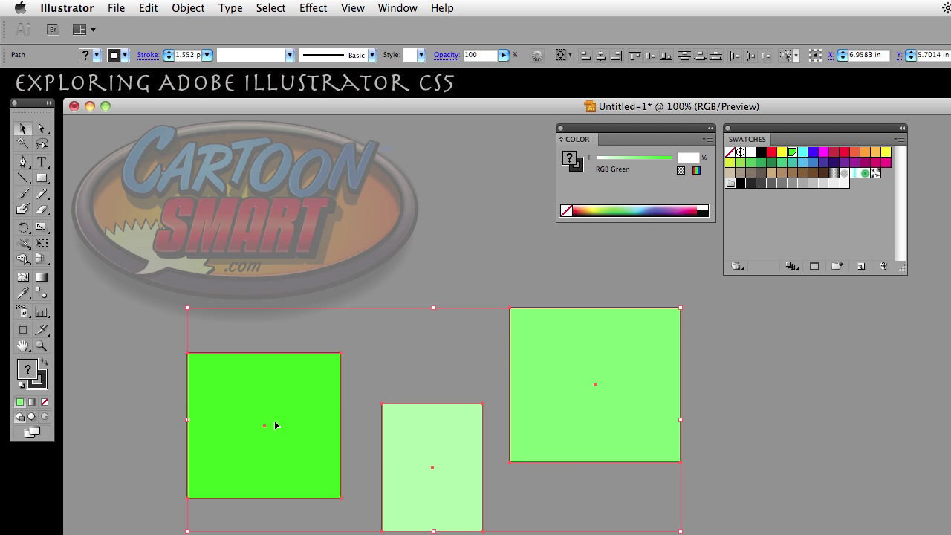
click(470, 256)
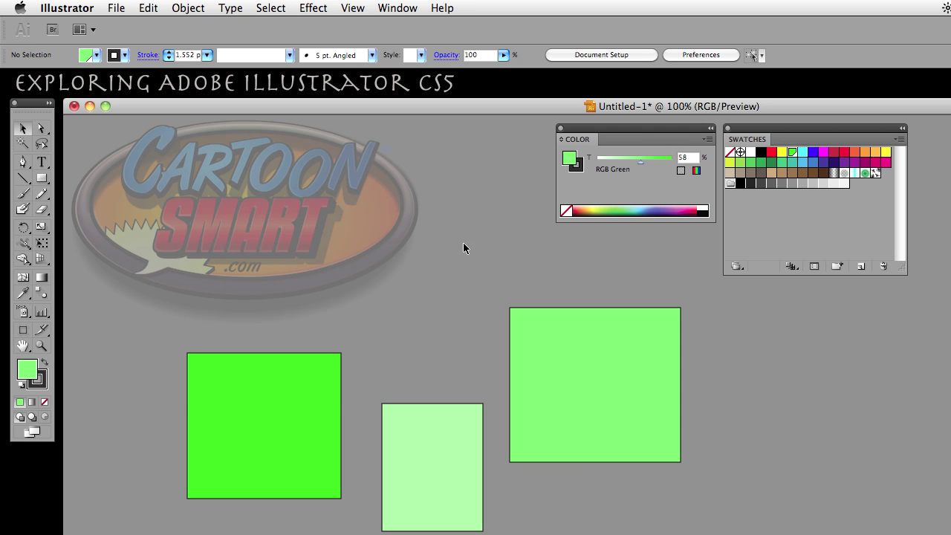
double_click(793, 152)
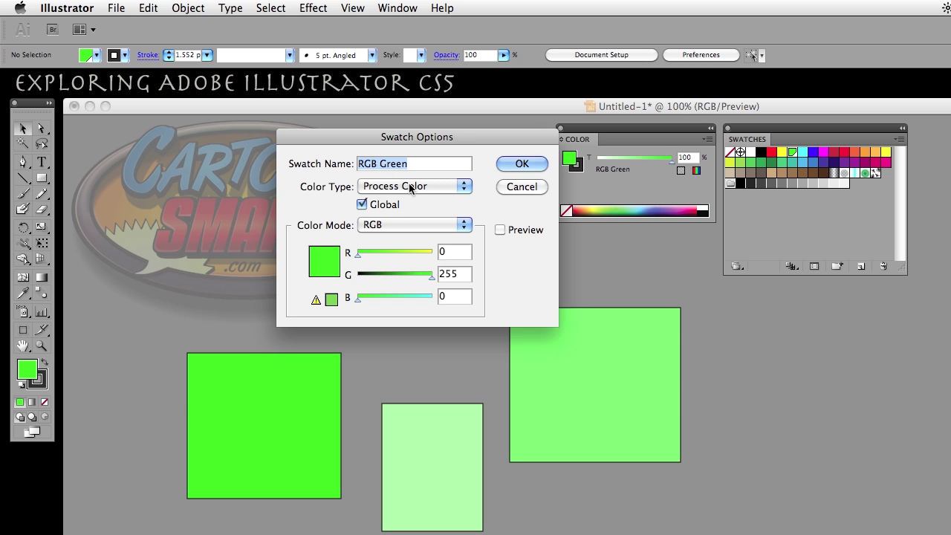
click(508, 162)
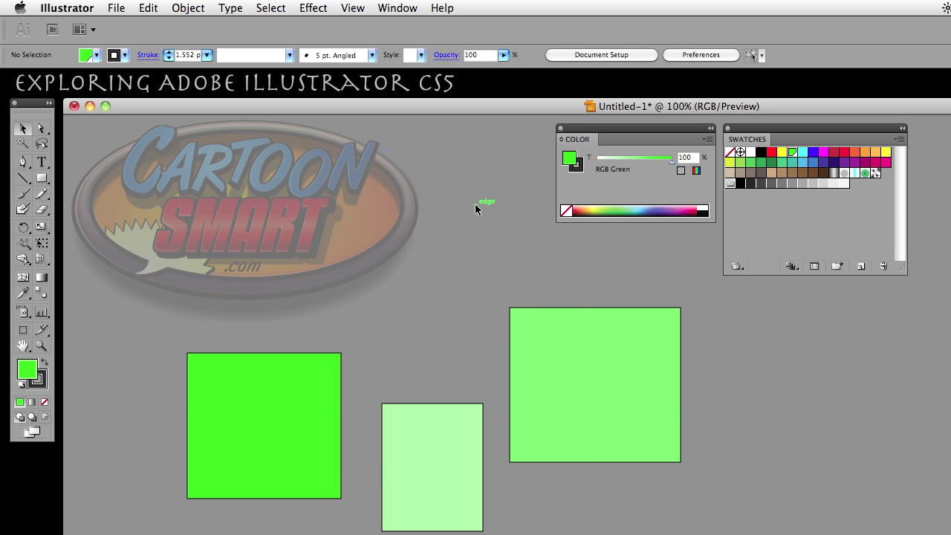